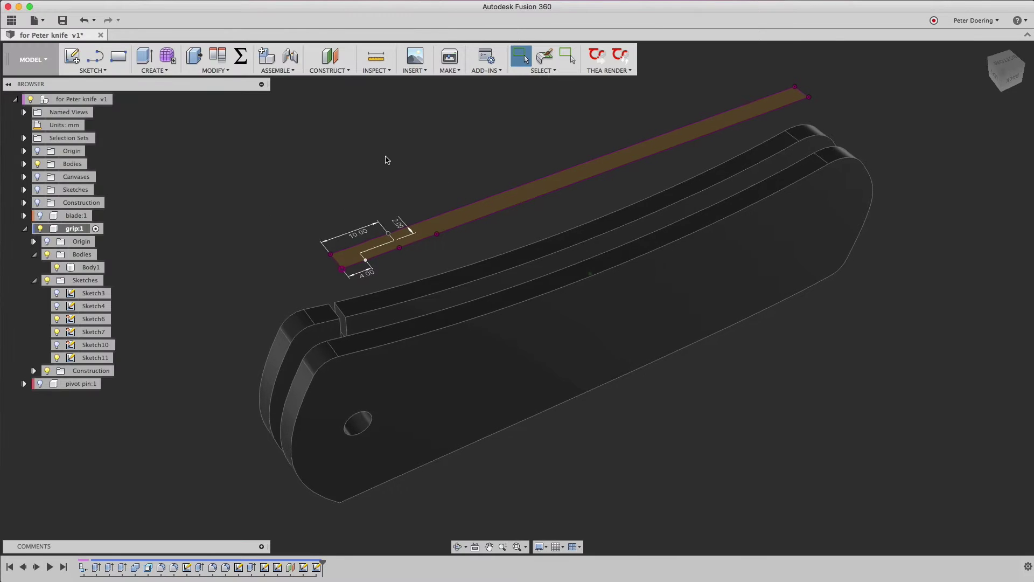
# Step: Start a new sketch in the grip component on the origin plane parallel to the strip sketch above the grip
pyautogui.keyDown('shift'); pyautogui.moveTo(561, 179); pyautogui.dragTo(722, 227, button='middle'); pyautogui.keyUp('shift')
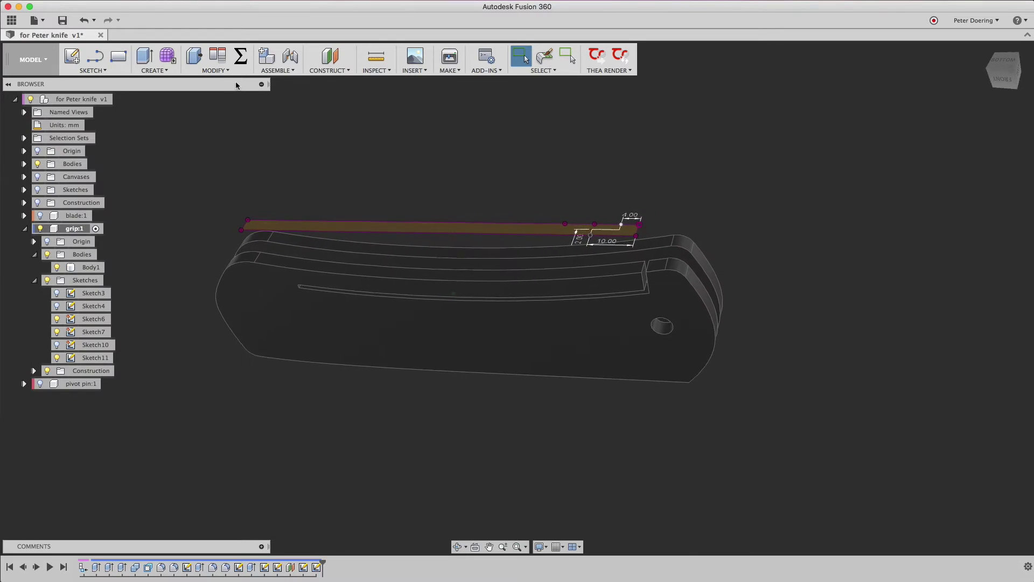
pyautogui.click(76, 63)
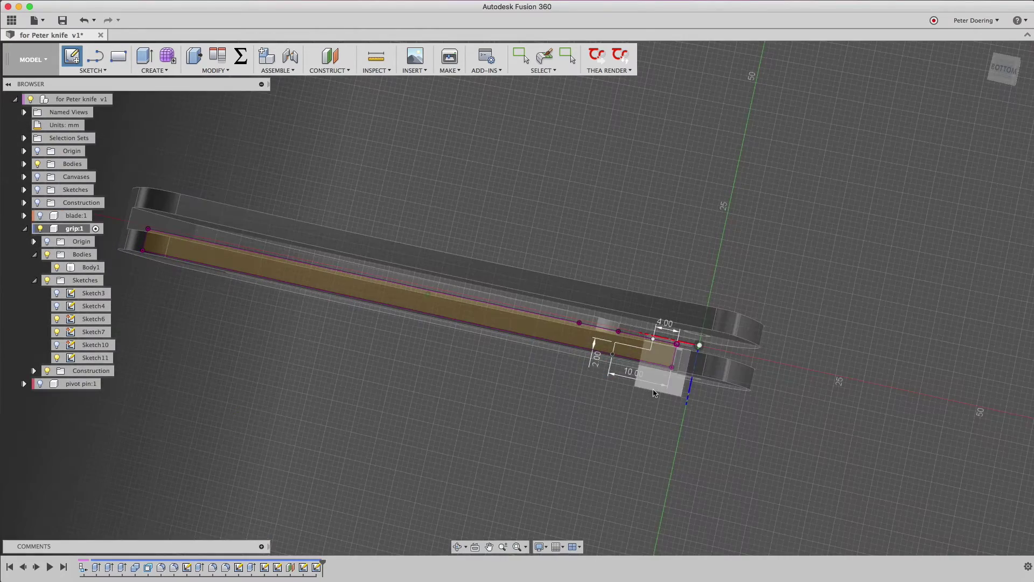
pyautogui.click(654, 393)
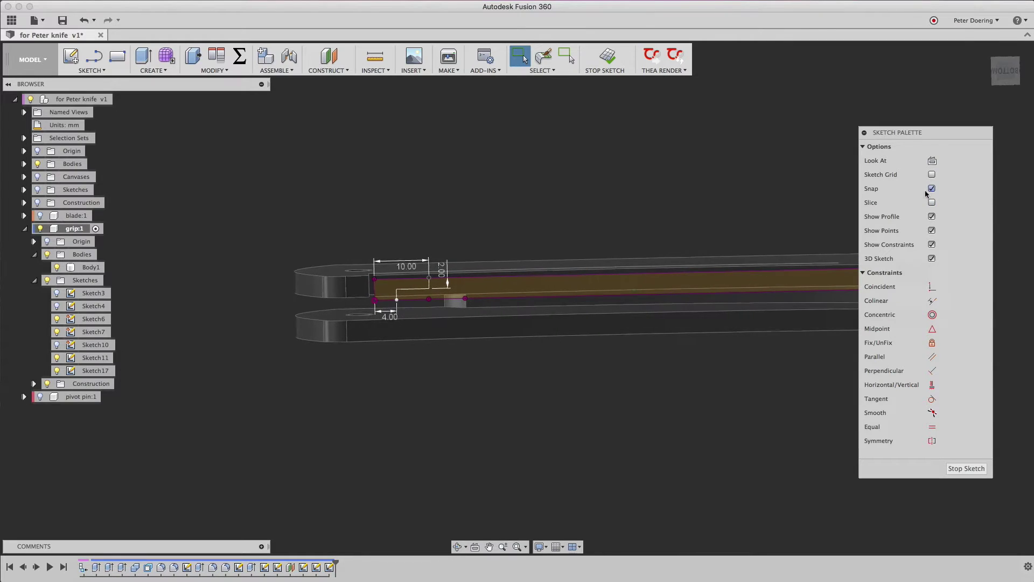
pyautogui.click(931, 175)
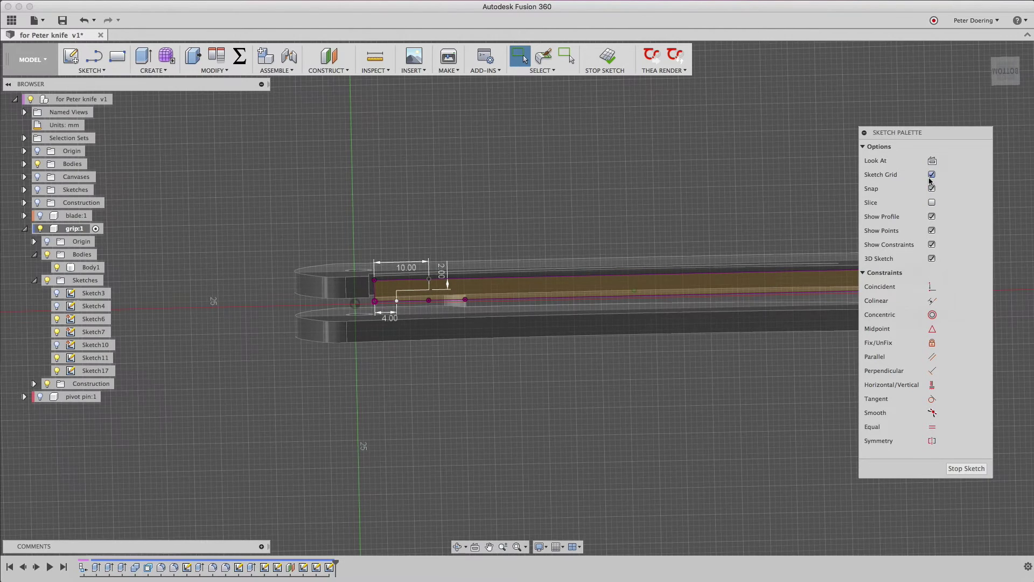
pyautogui.click(931, 175)
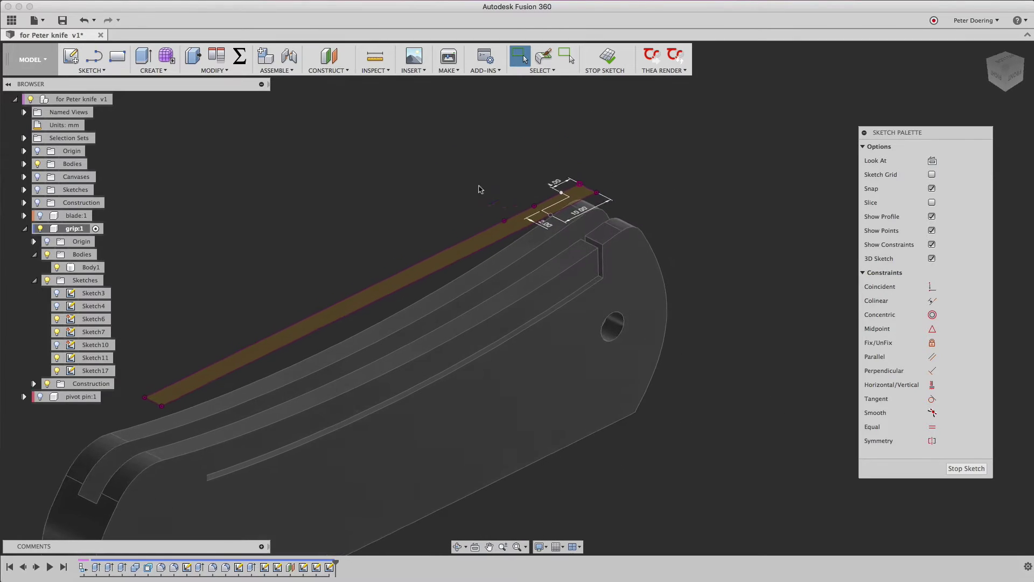
# Step: Start Project To Surface and pick the long, narrow curved upper face beside the grip's slot as the target face
pyautogui.click(91, 70)
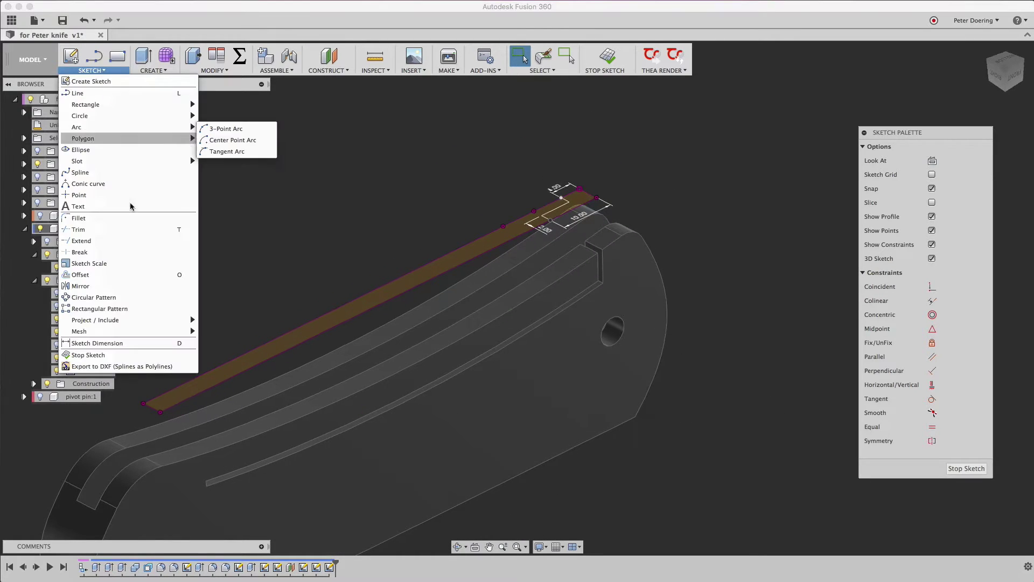
pyautogui.moveTo(183, 320)
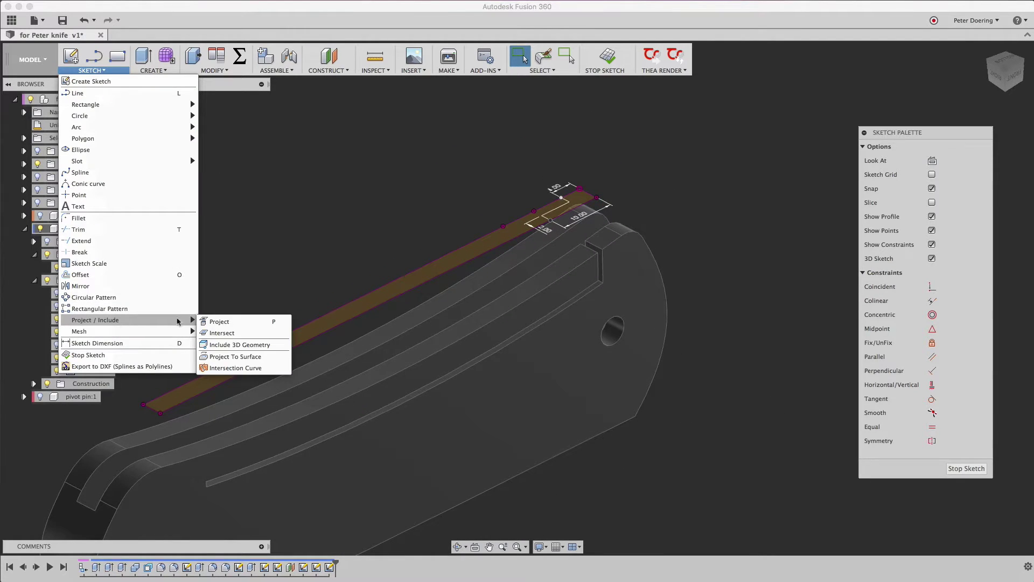
pyautogui.click(232, 356)
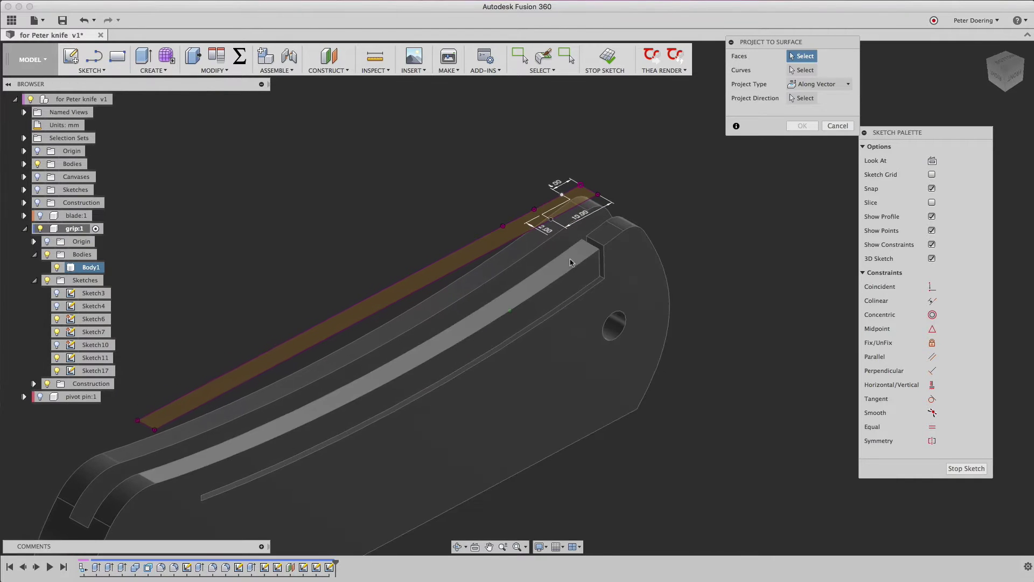
pyautogui.click(569, 262)
pyautogui.scroll(2, 568, 262)
pyautogui.scroll(2, 643, 223)
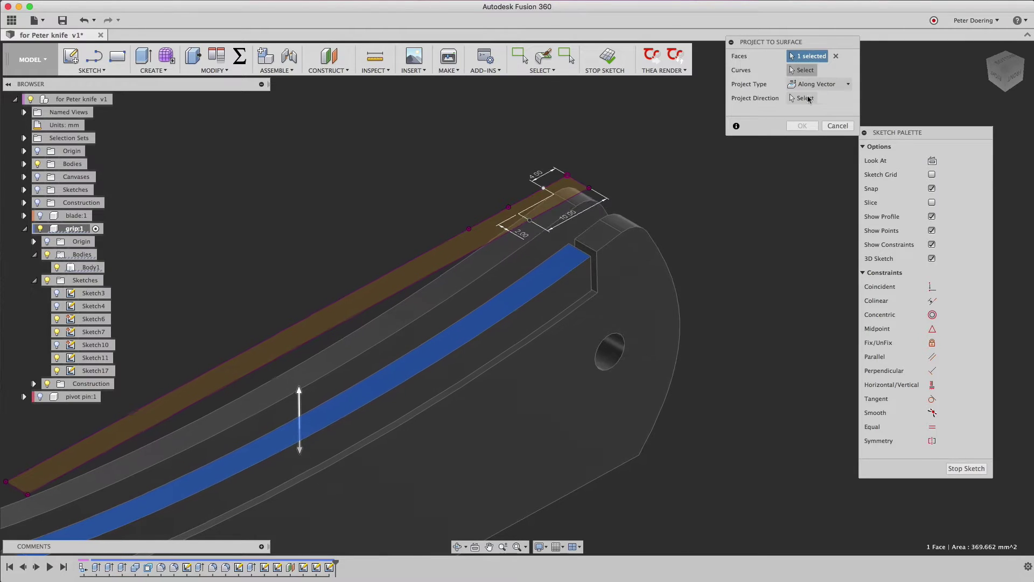
pyautogui.keyDown('shift'); pyautogui.moveTo(619, 209); pyautogui.dragTo(258, 286, button='middle'); pyautogui.keyUp('shift')
pyautogui.keyDown('shift'); pyautogui.moveTo(560, 263); pyautogui.dragTo(644, 258, button='middle'); pyautogui.keyUp('shift')
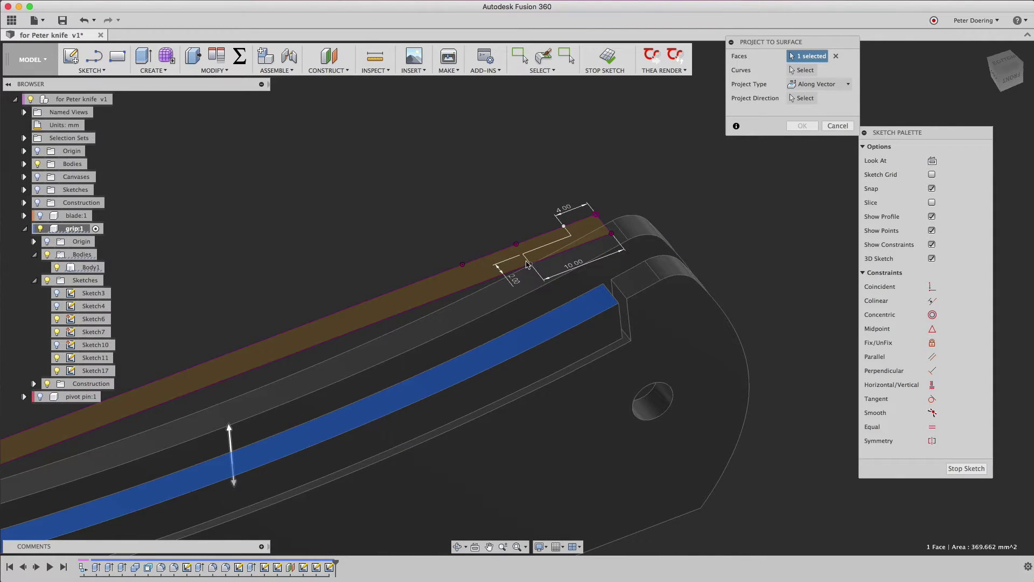
# Step: Project the three stepped lines of the strip sketch along the vector onto the curved face and finish the sketch
pyautogui.click(802, 71)
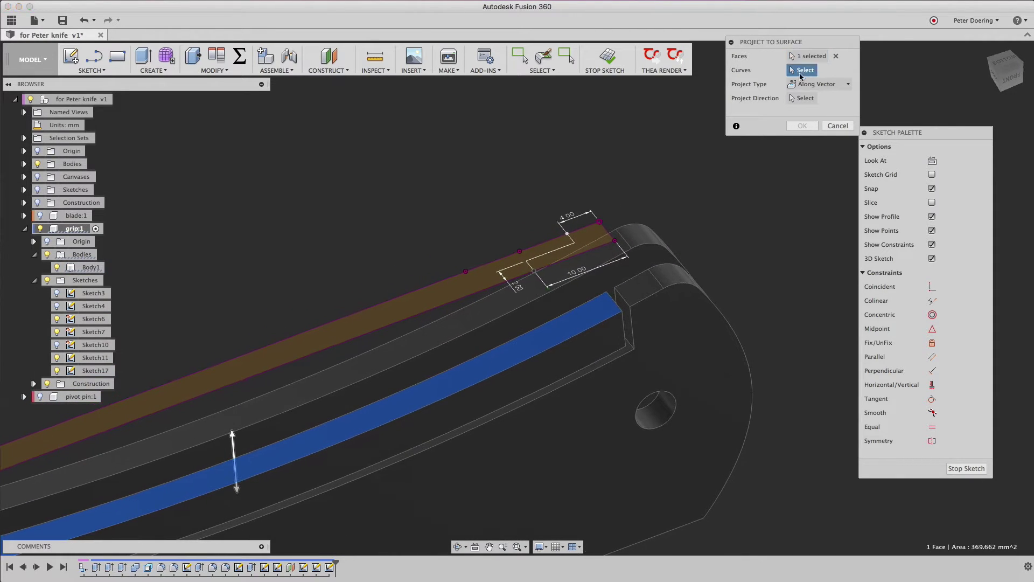
pyautogui.click(531, 270)
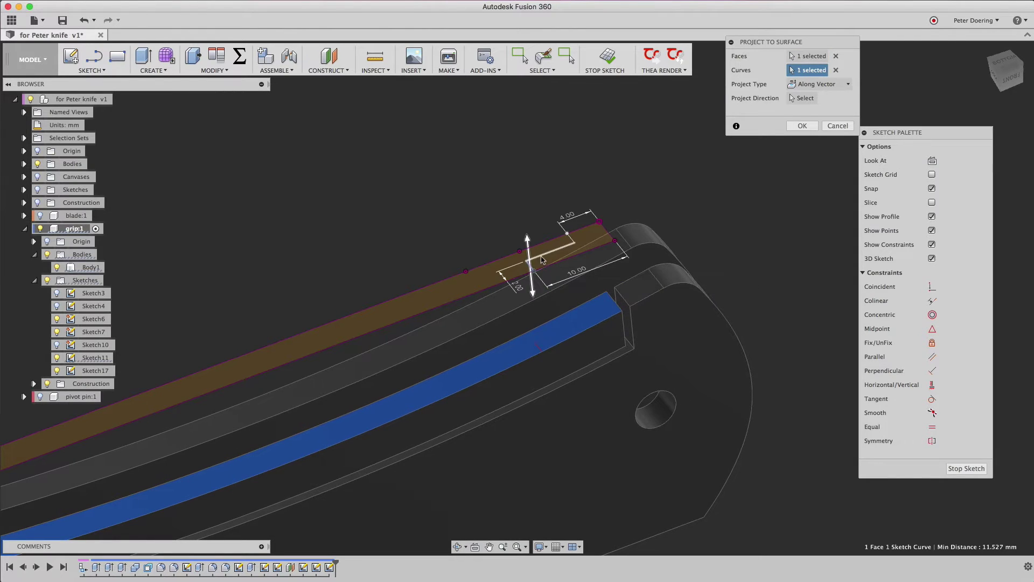
pyautogui.click(558, 237)
pyautogui.click(572, 243)
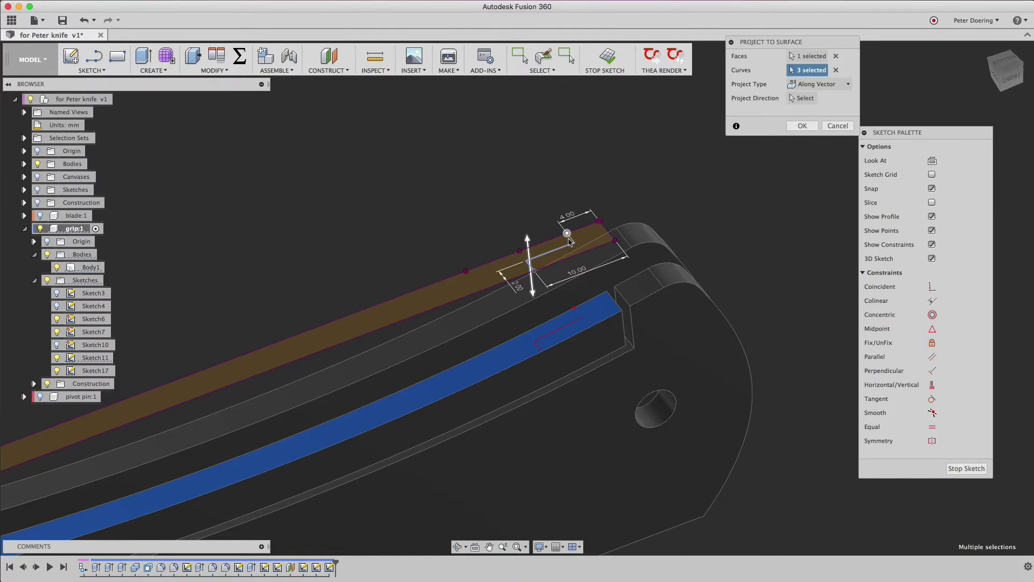
pyautogui.scroll(2, 576, 240)
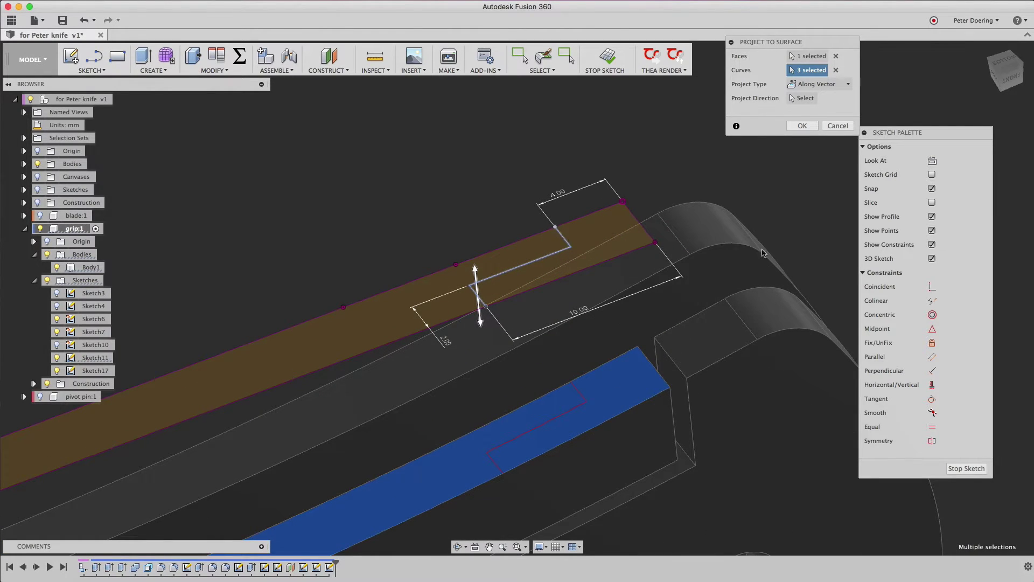
pyautogui.scroll(-3, 829, 215)
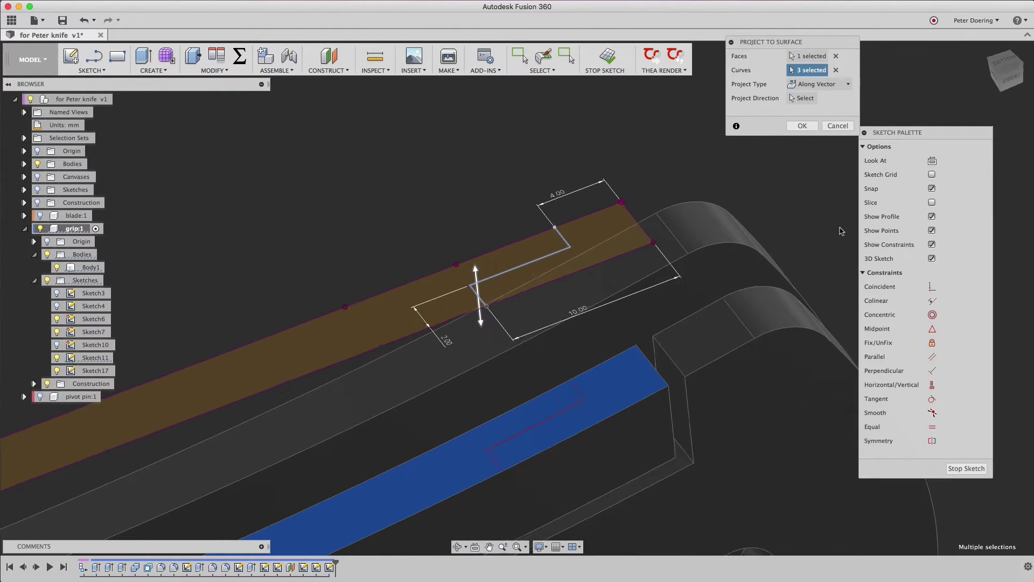
pyautogui.click(803, 127)
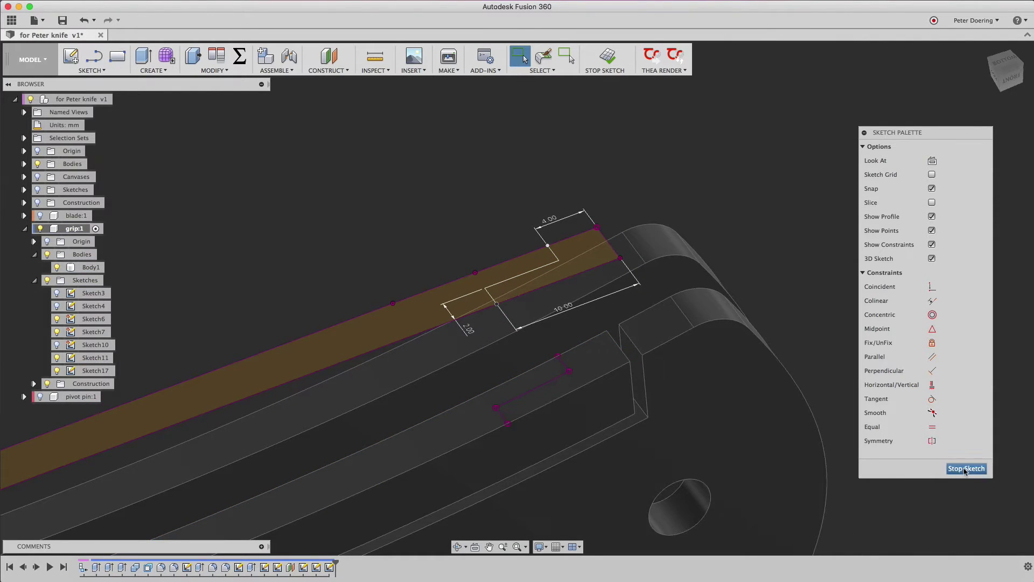
pyautogui.click(965, 469)
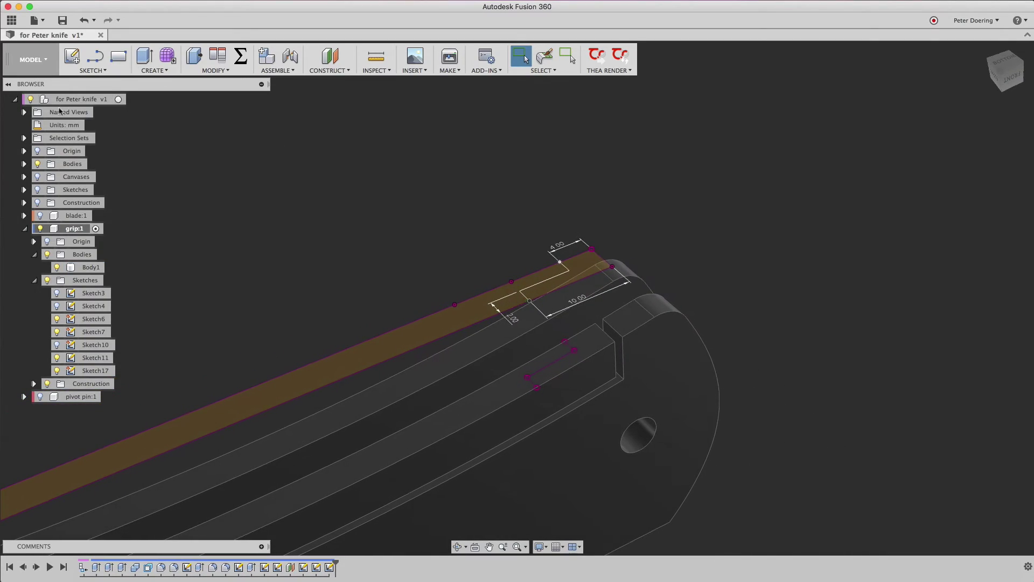
# Step: Start another sketch on the same origin plane and target the thin lower ledge face of the recess for Project To Surface
pyautogui.click(72, 55)
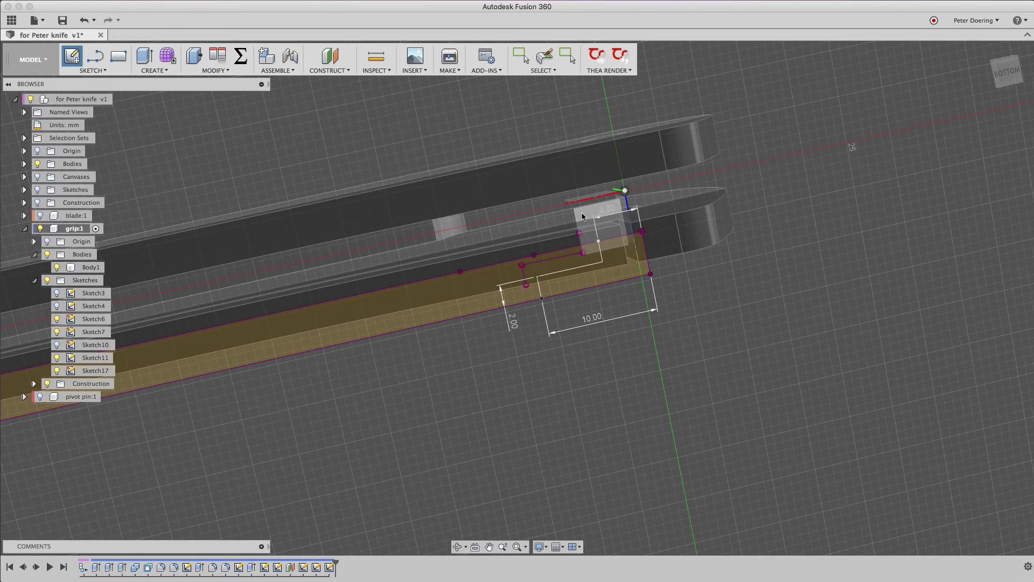
pyautogui.click(581, 216)
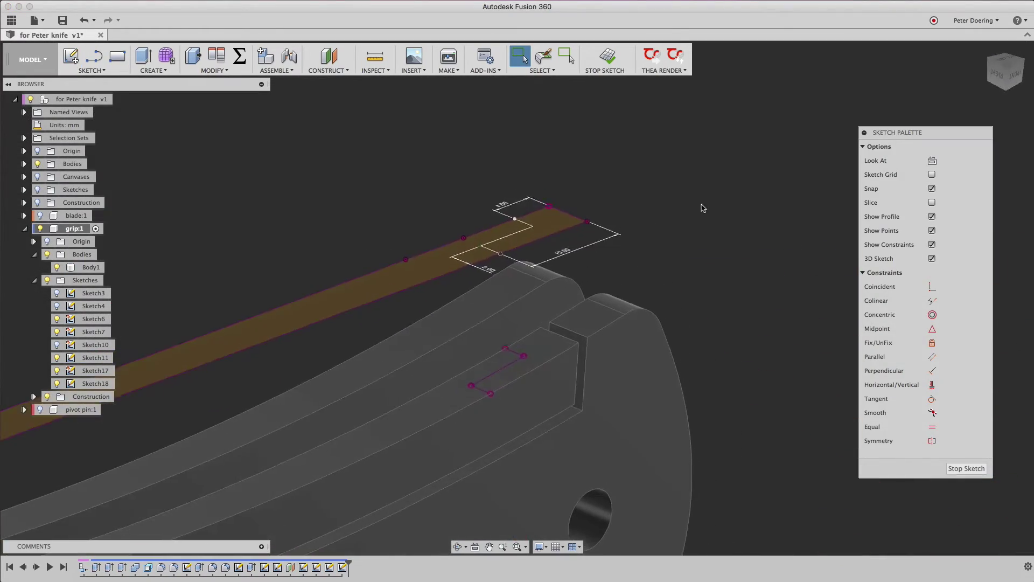
pyautogui.click(90, 70)
pyautogui.moveTo(161, 320)
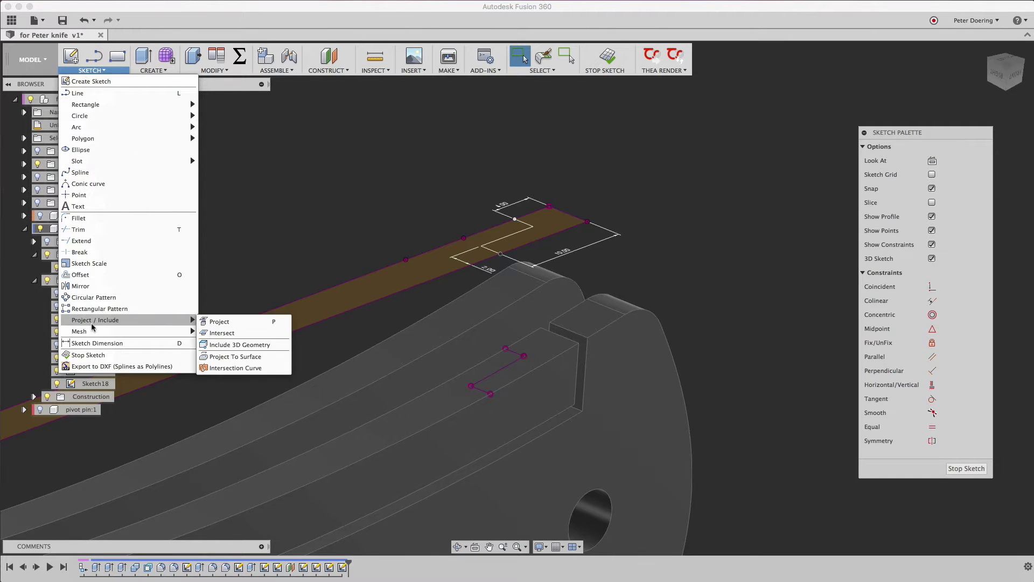
pyautogui.click(232, 356)
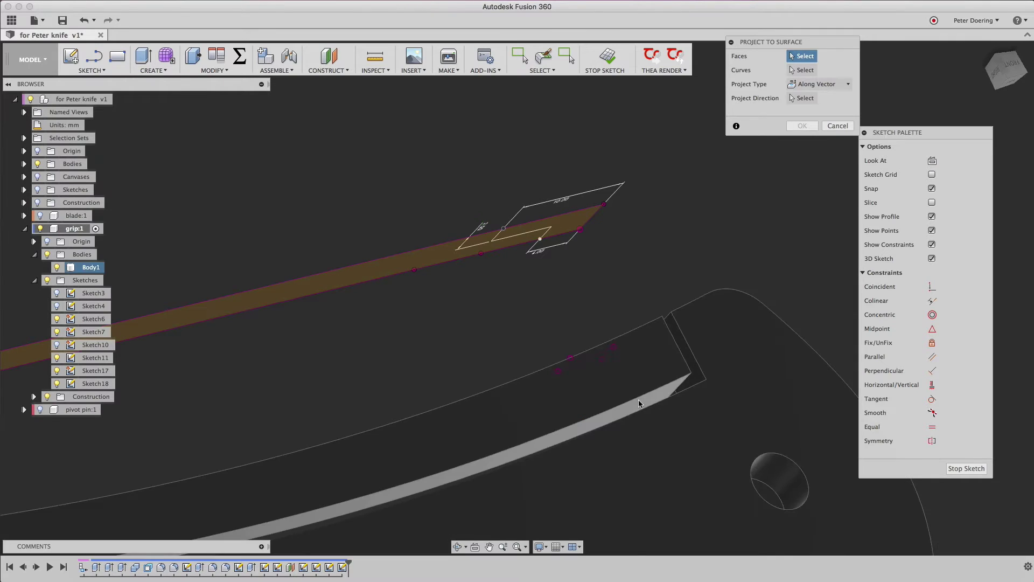
pyautogui.click(640, 404)
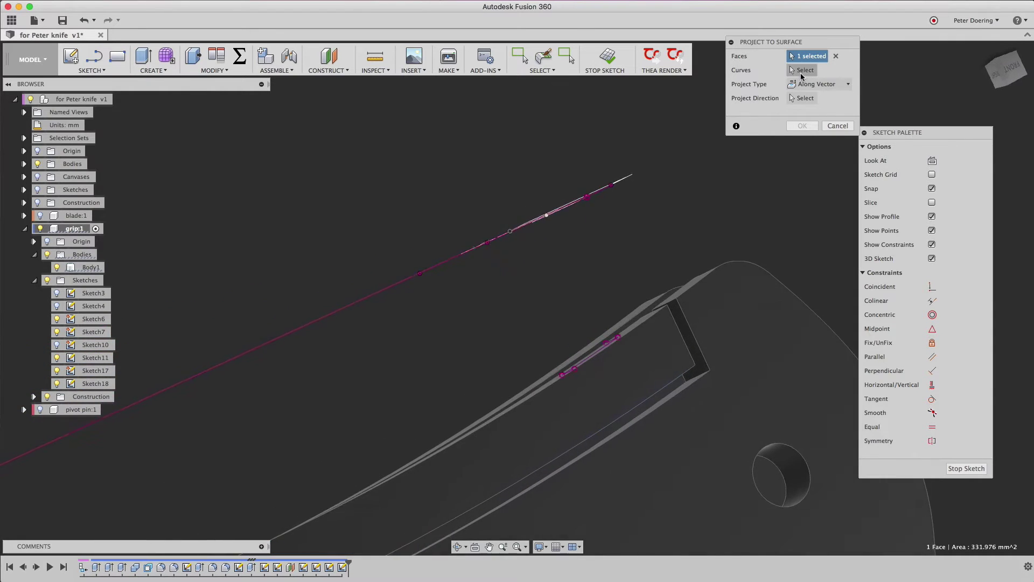
# Step: Project the stepped lines of the strip sketch onto the lower ledge face and finish the sketch
pyautogui.click(802, 72)
pyautogui.keyDown('shift'); pyautogui.moveTo(771, 141); pyautogui.dragTo(573, 218, button='middle'); pyautogui.keyUp('shift')
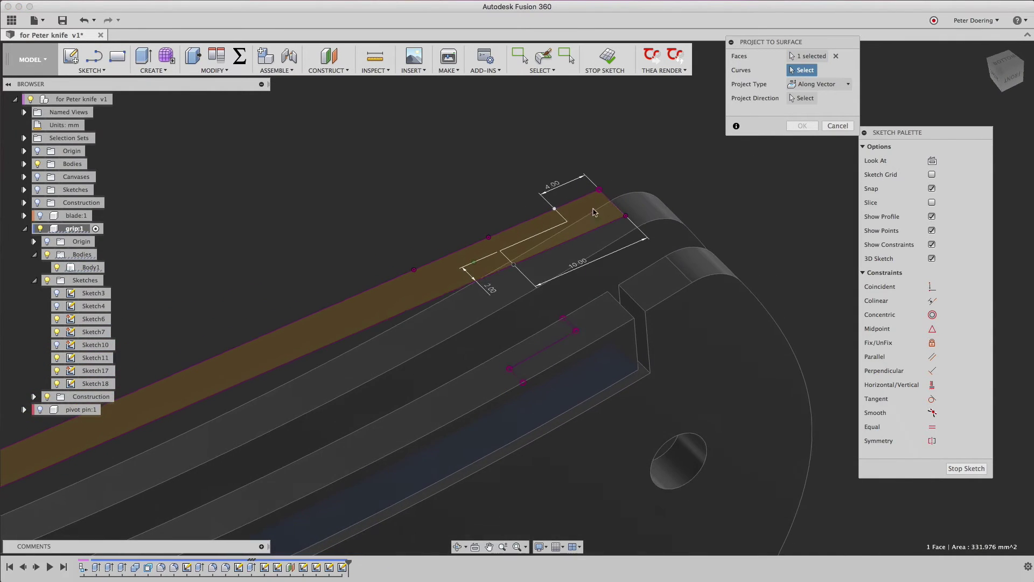
pyautogui.click(506, 260)
pyautogui.click(559, 218)
pyautogui.click(801, 126)
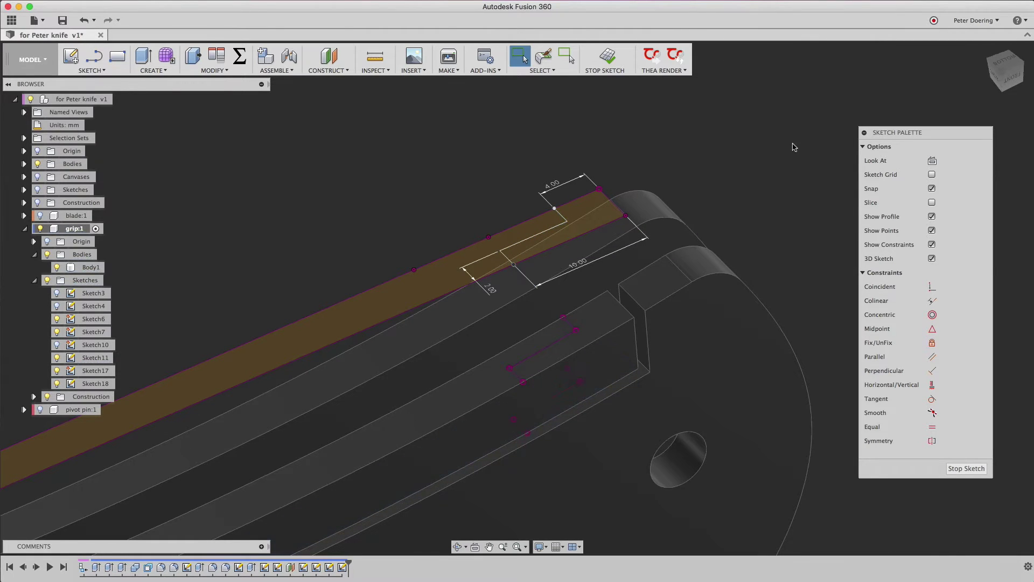
pyautogui.click(966, 468)
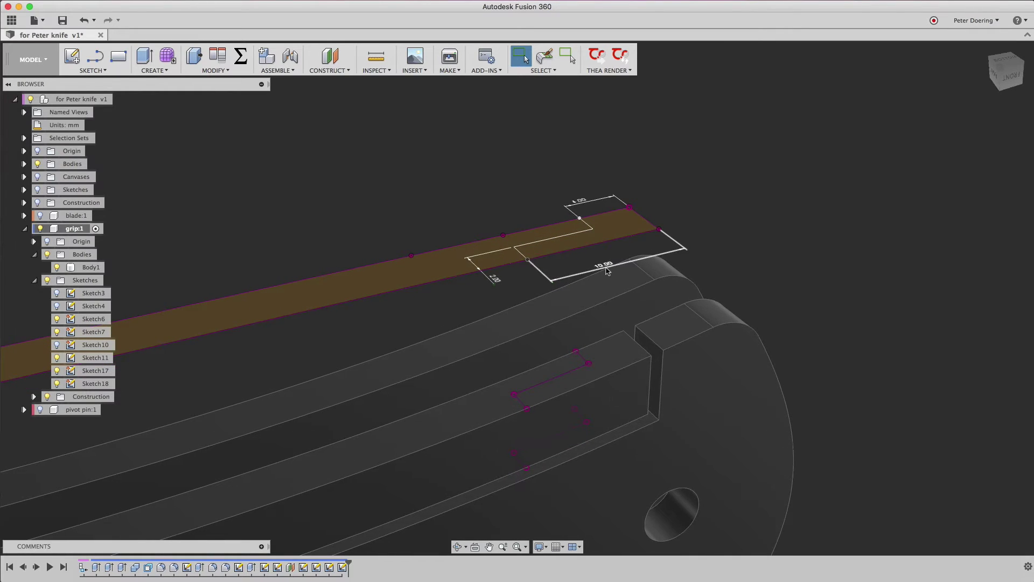
# Step: Set the stepped profile's 10 mm length dimension to 8 mm and its 2 mm width dimension to 1 mm
pyautogui.doubleClick(607, 270)
pyautogui.write('8')
pyautogui.press('Return')
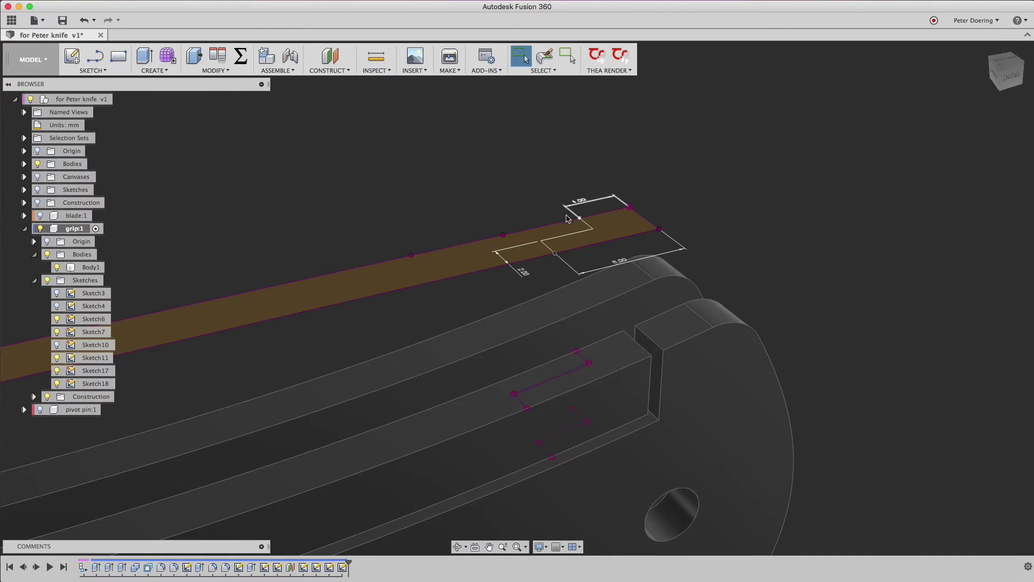
pyautogui.doubleClick(521, 271)
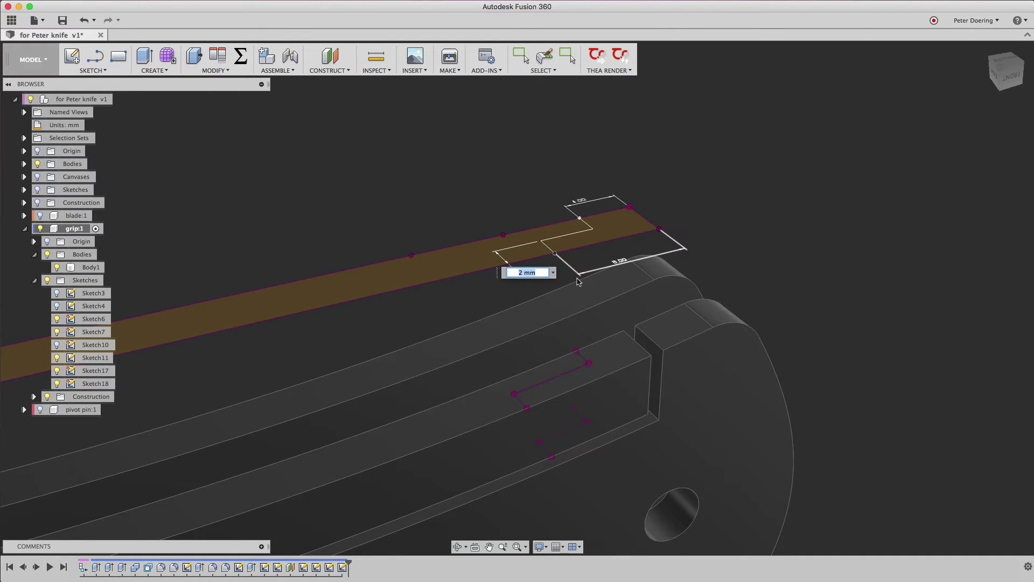
pyautogui.write('1')
pyautogui.press('Return')
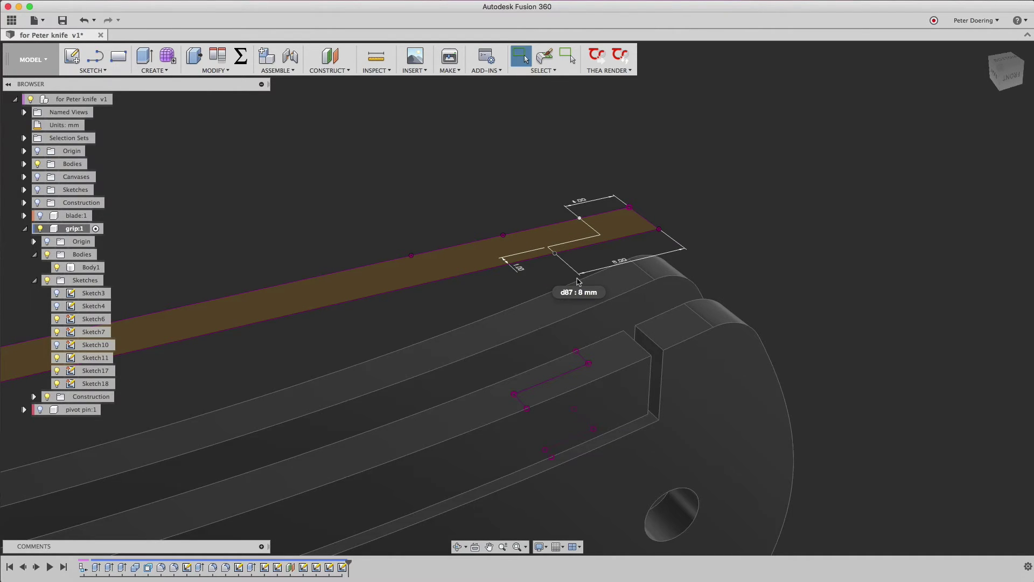
pyautogui.click(503, 429)
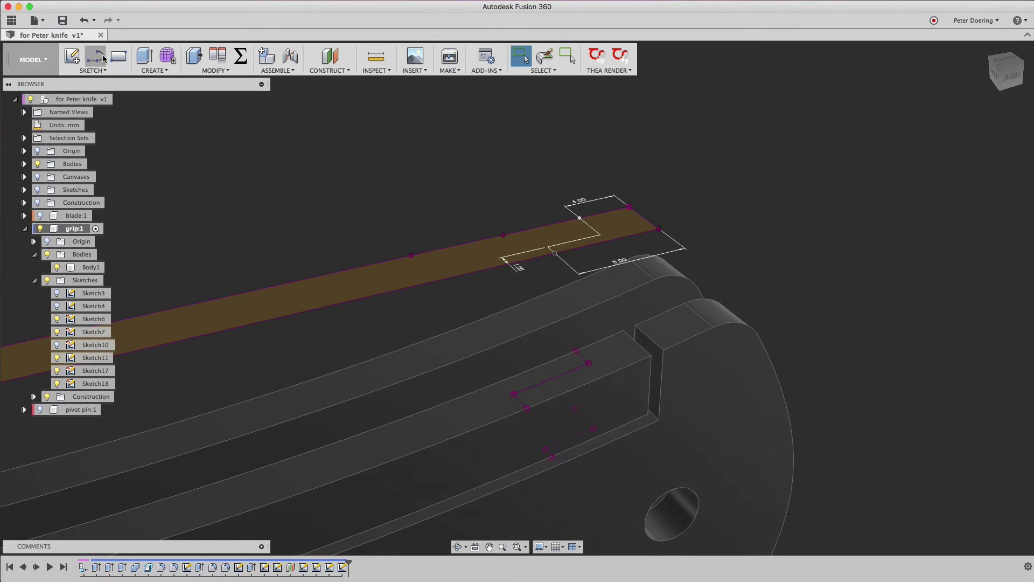
# Step: Undo both dimension edits, roll the history back before the two projected sketches and delete all features after the history marker
pyautogui.click(84, 21)
pyautogui.click(85, 24)
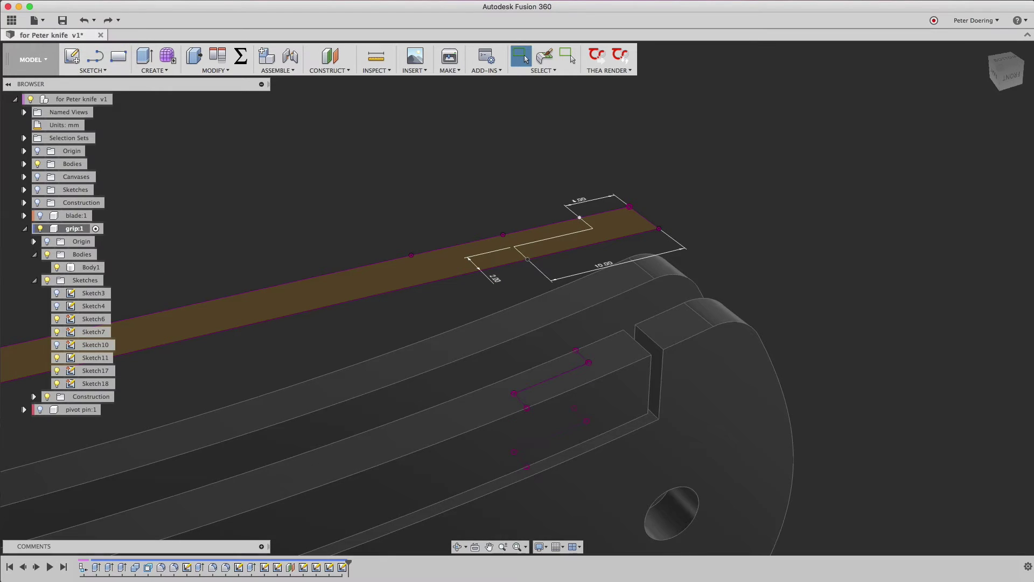
pyautogui.moveTo(347, 561); pyautogui.dragTo(323, 562)
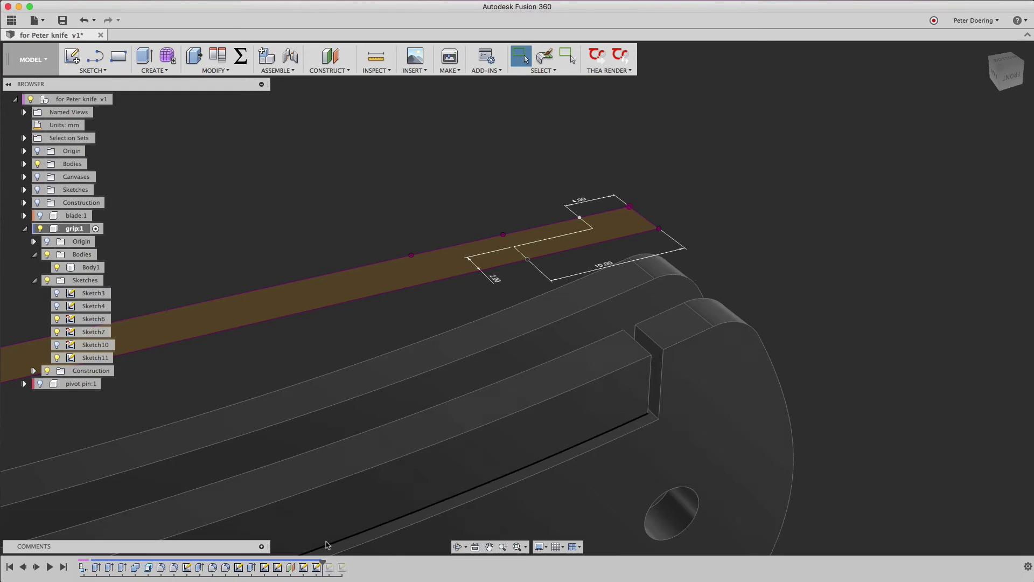
pyautogui.rightClick(329, 567)
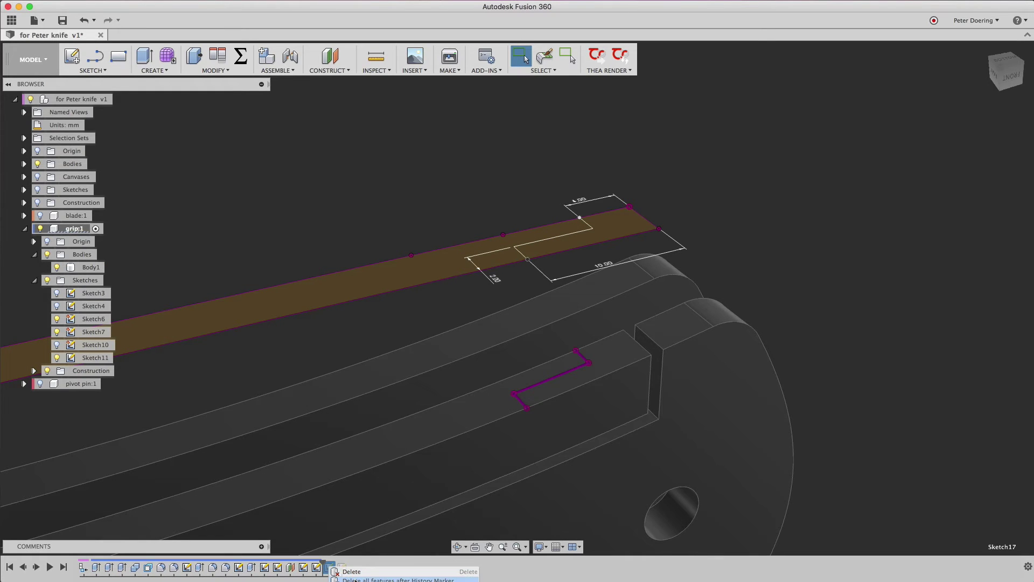
pyautogui.click(356, 579)
# Step: Extrude the stepped end profile of the strip sketch about 21 mm down through the grip as a new body
pyautogui.moveTo(325, 103)
pyautogui.keyDown('shift'); pyautogui.mouseDown(button='middle')
pyautogui.moveTo(297, 108)
pyautogui.moveTo(287, 93)
pyautogui.moveTo(315, 93)
pyautogui.moveTo(469, 177)
pyautogui.moveTo(228, 113)
pyautogui.mouseUp(button='middle'); pyautogui.keyUp('shift')
pyautogui.rightClick(704, 175)
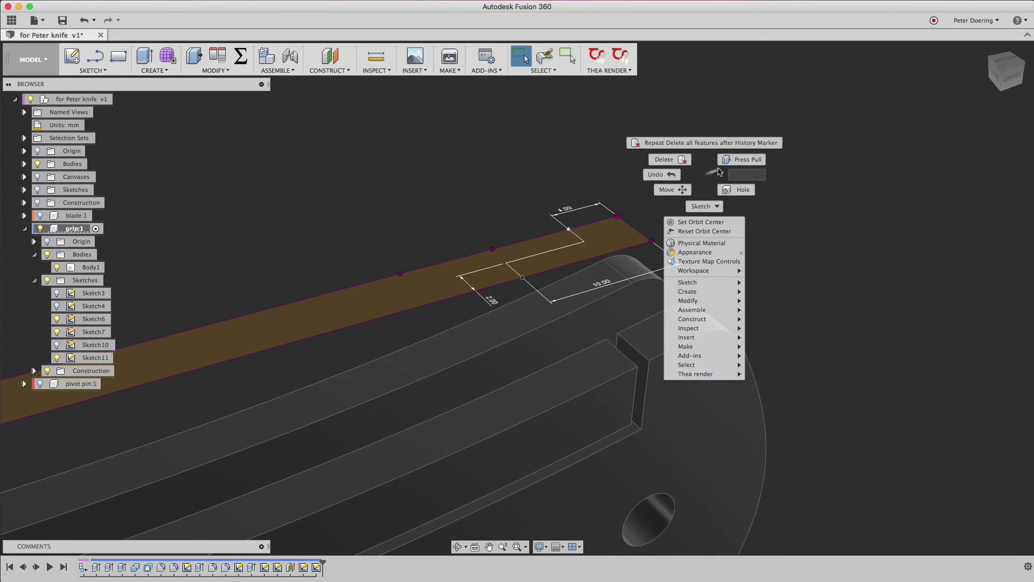
pyautogui.click(740, 162)
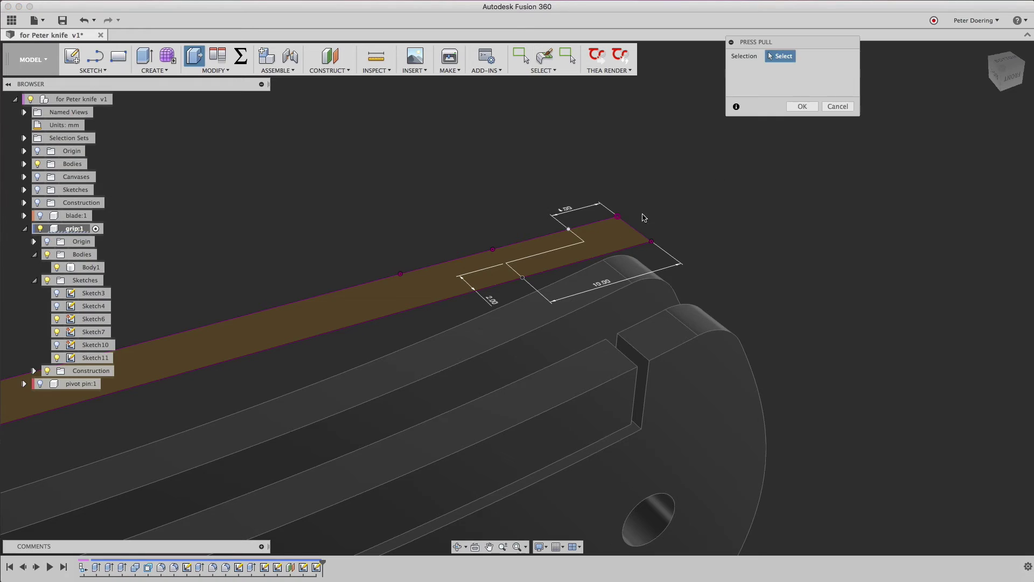
pyautogui.click(592, 256)
pyautogui.moveTo(565, 240); pyautogui.dragTo(582, 501)
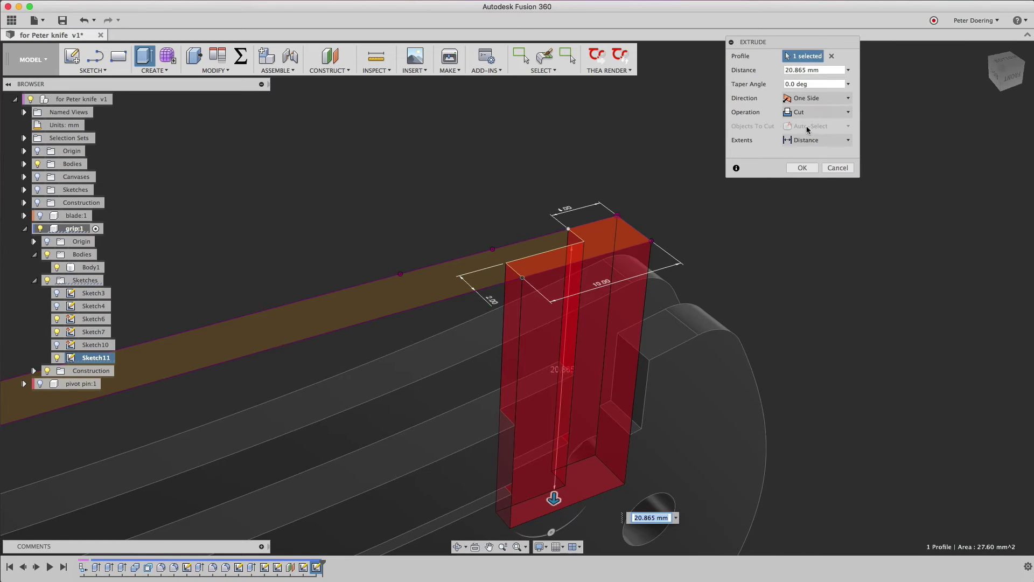
pyautogui.click(816, 112)
pyautogui.click(811, 160)
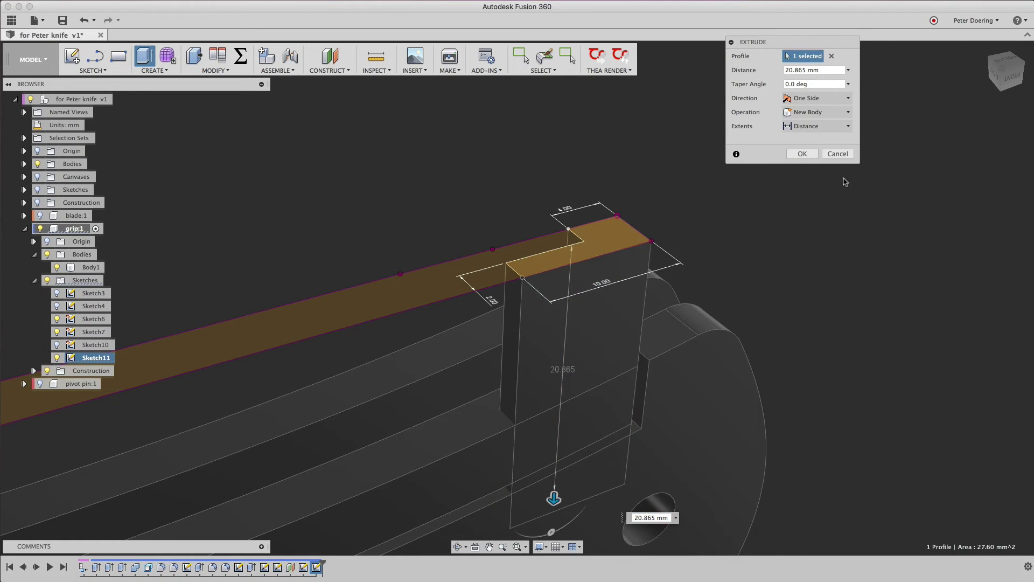
pyautogui.click(802, 154)
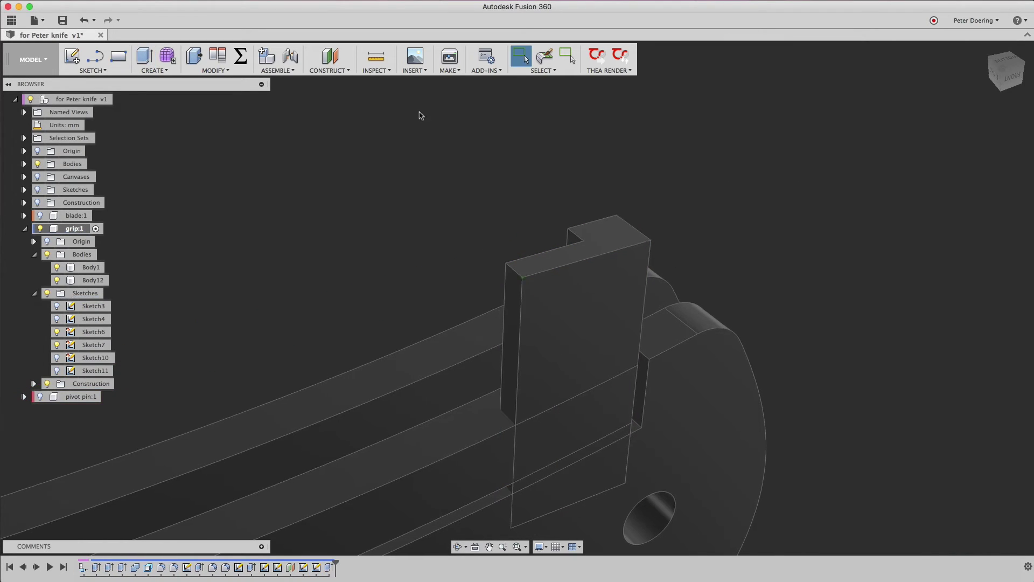
# Step: Combine the extruded stepped block as target with the grip body as tool, using Intersect with Keep Tools enabled
pyautogui.click(197, 73)
pyautogui.click(207, 144)
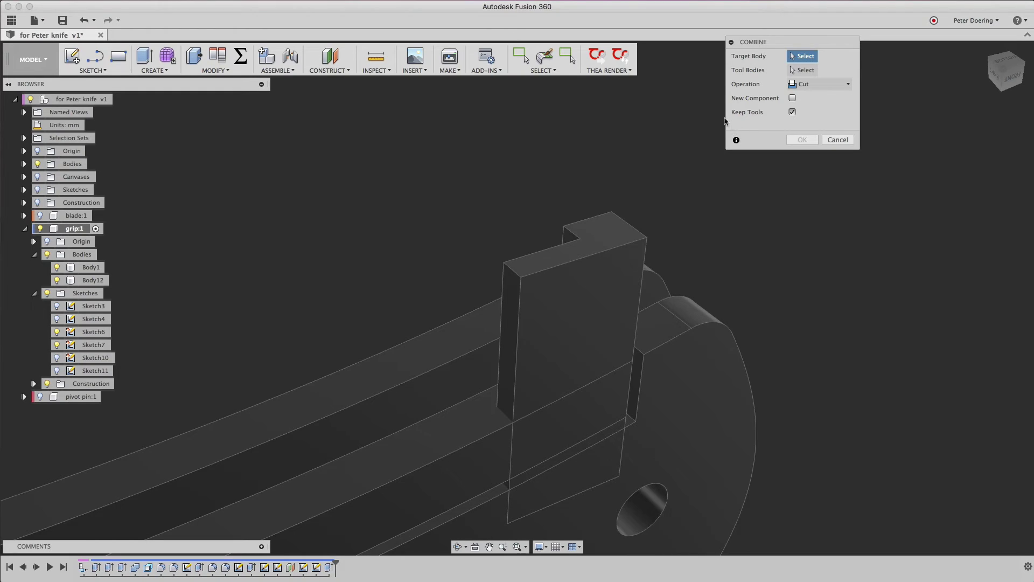
pyautogui.click(551, 285)
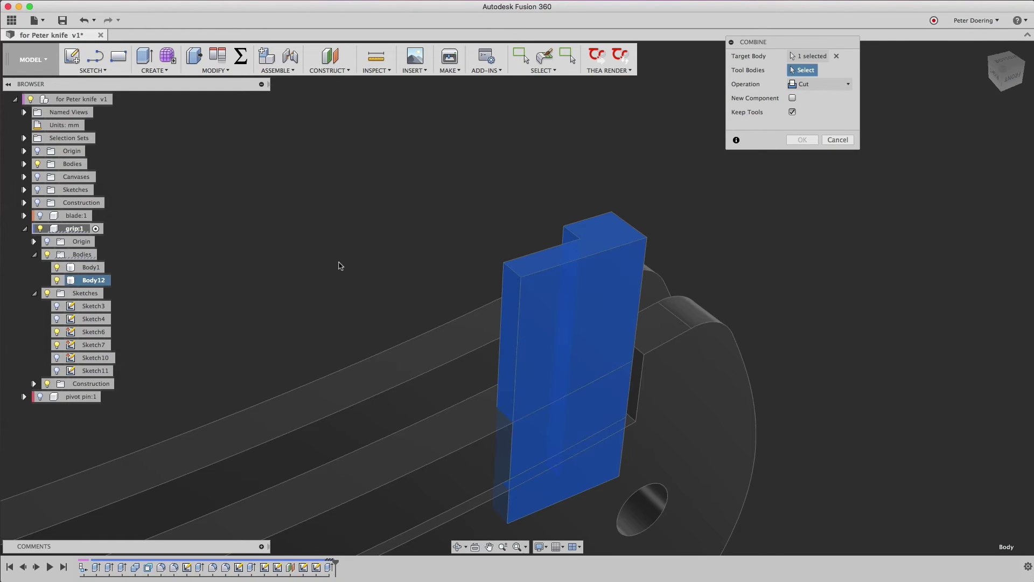
pyautogui.click(437, 341)
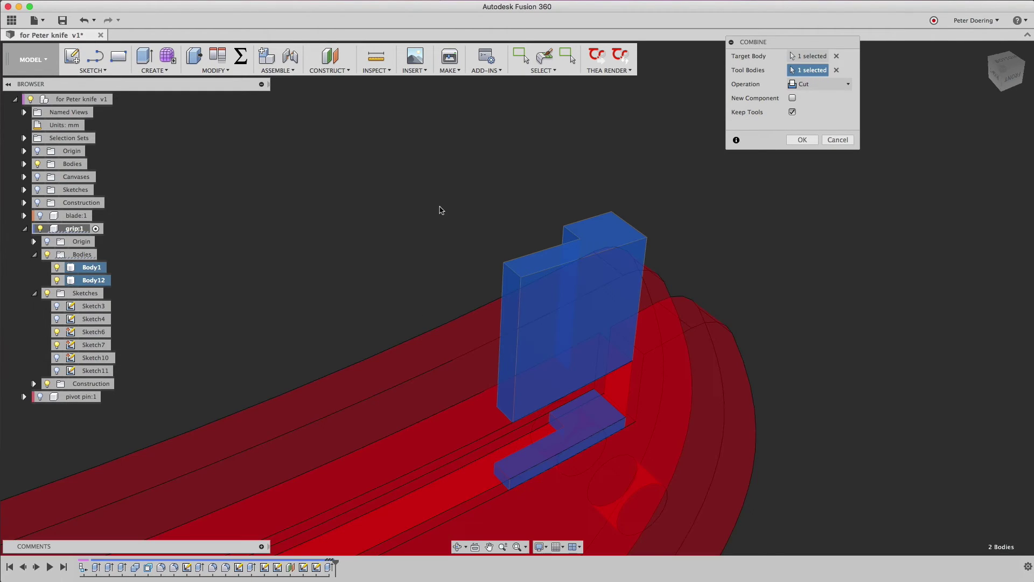
pyautogui.click(818, 84)
pyautogui.click(805, 121)
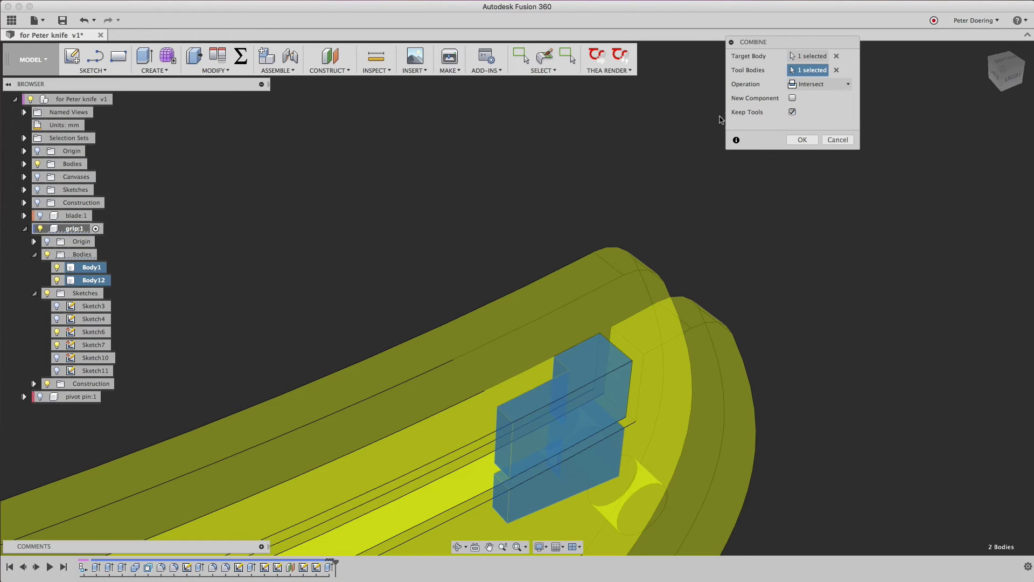
pyautogui.click(802, 140)
# Step: Remove the lower of the two intersected pieces, Body12, from the grip component while keeping its timeline history
pyautogui.scroll(-2, 540, 140)
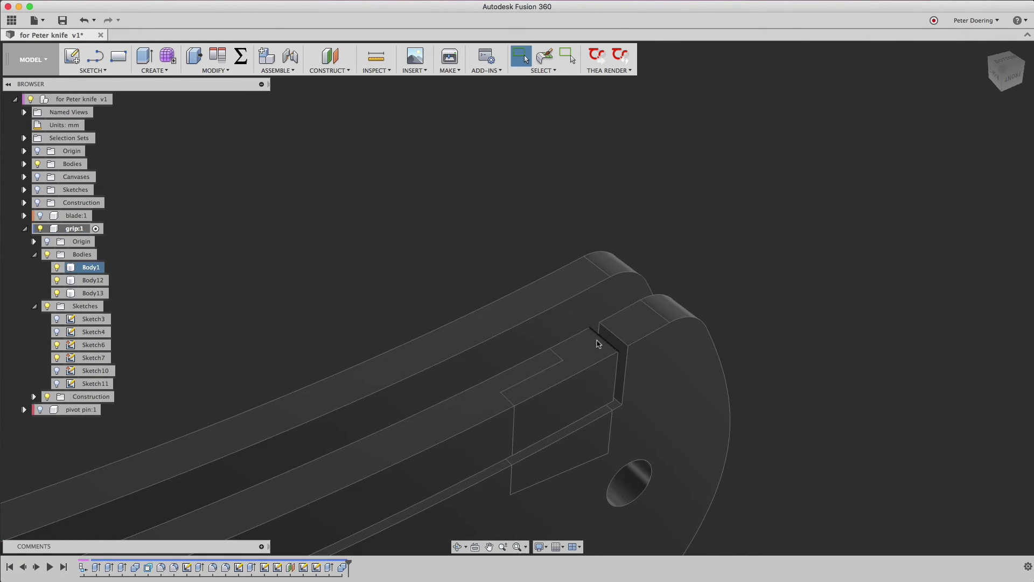
pyautogui.rightClick(89, 284)
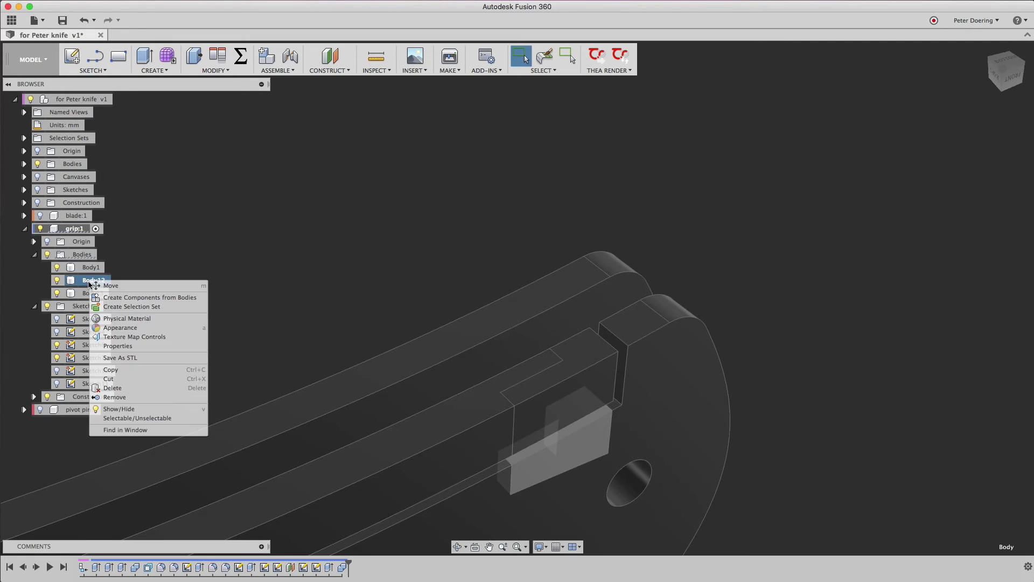
pyautogui.click(114, 397)
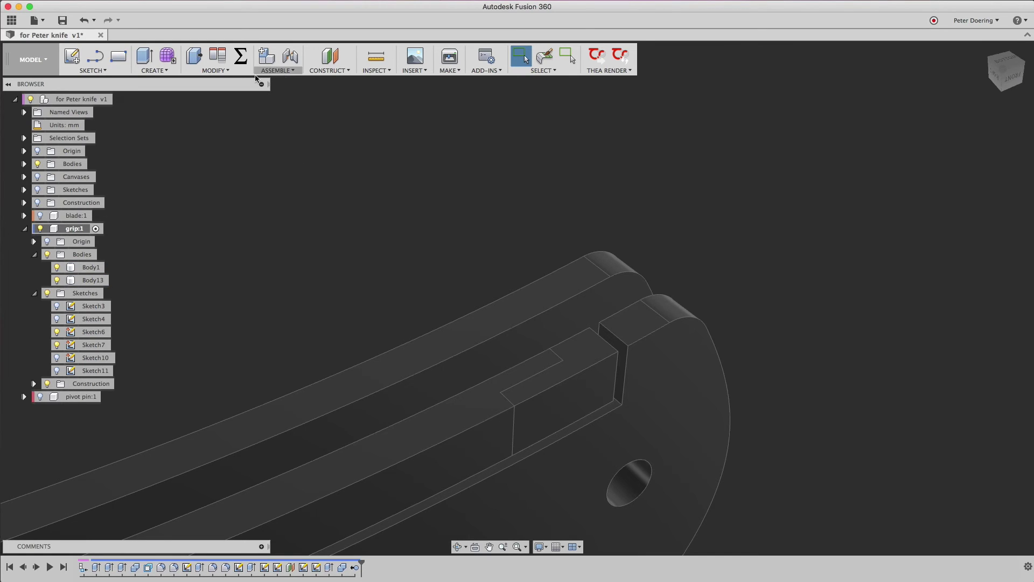
# Step: Cut the remaining stepped block out of the grip body with Combine, keeping the tool body
pyautogui.click(216, 70)
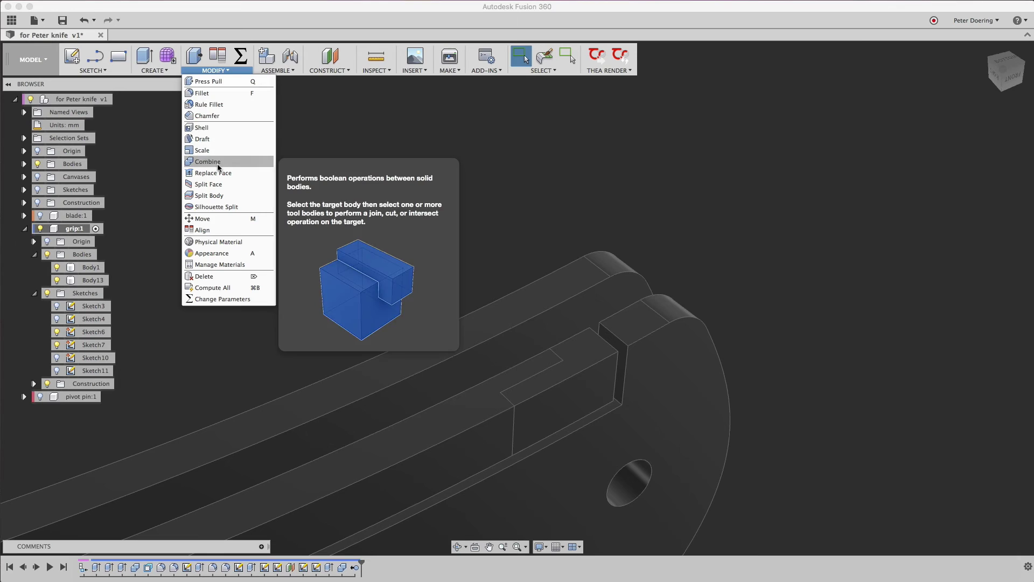
pyautogui.click(218, 150)
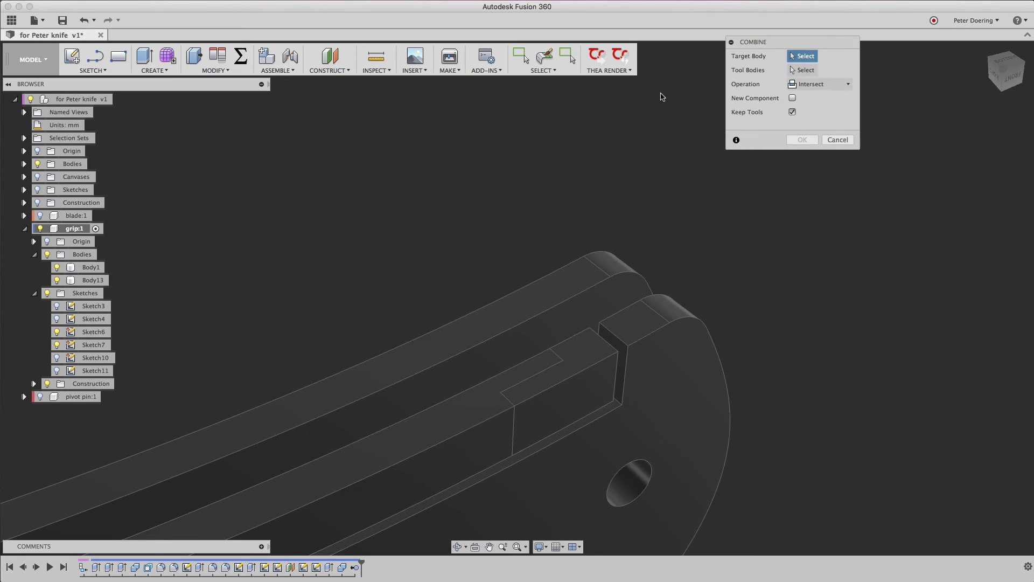
pyautogui.click(518, 302)
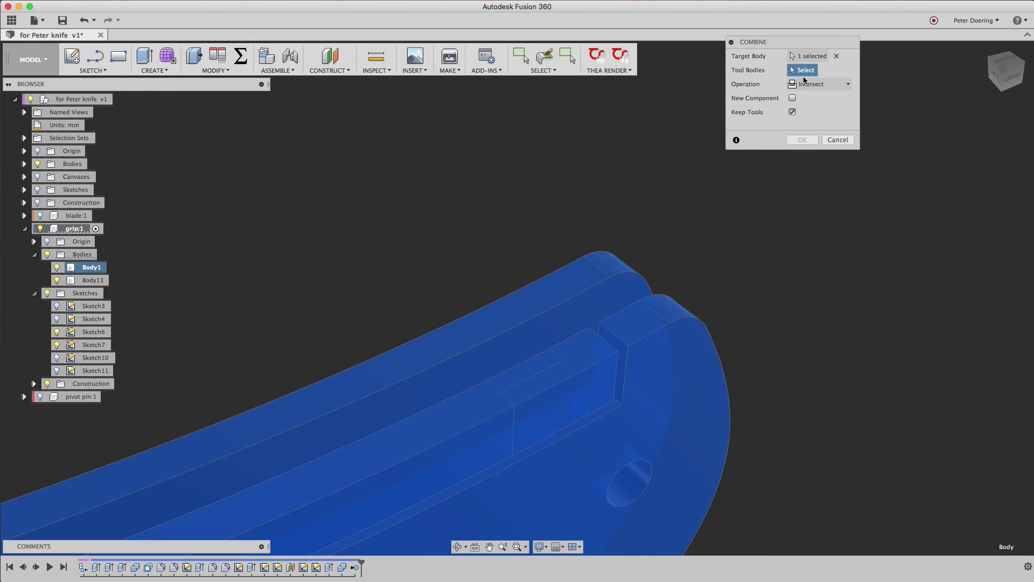
pyautogui.click(593, 362)
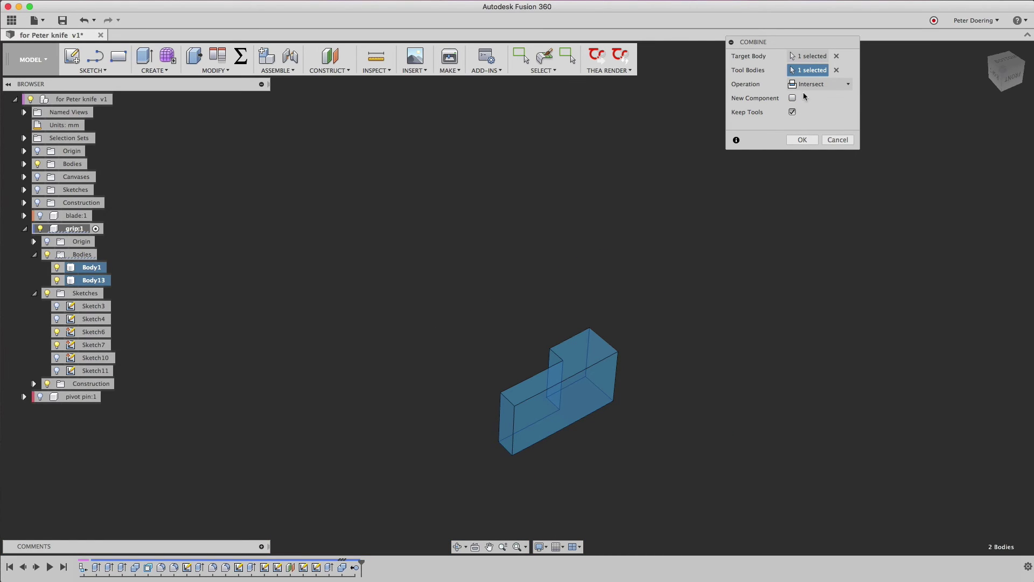
pyautogui.click(806, 86)
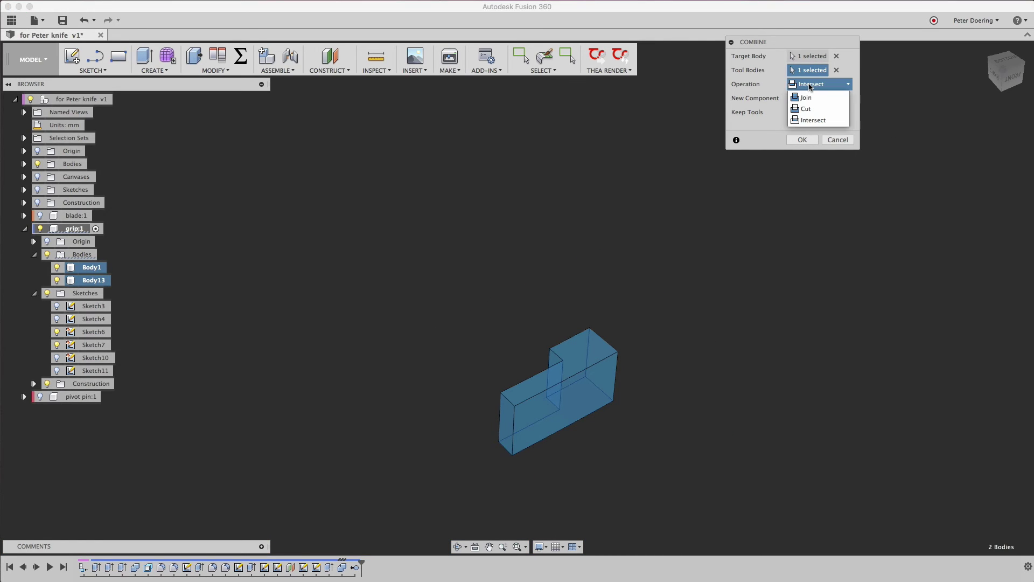
pyautogui.click(806, 109)
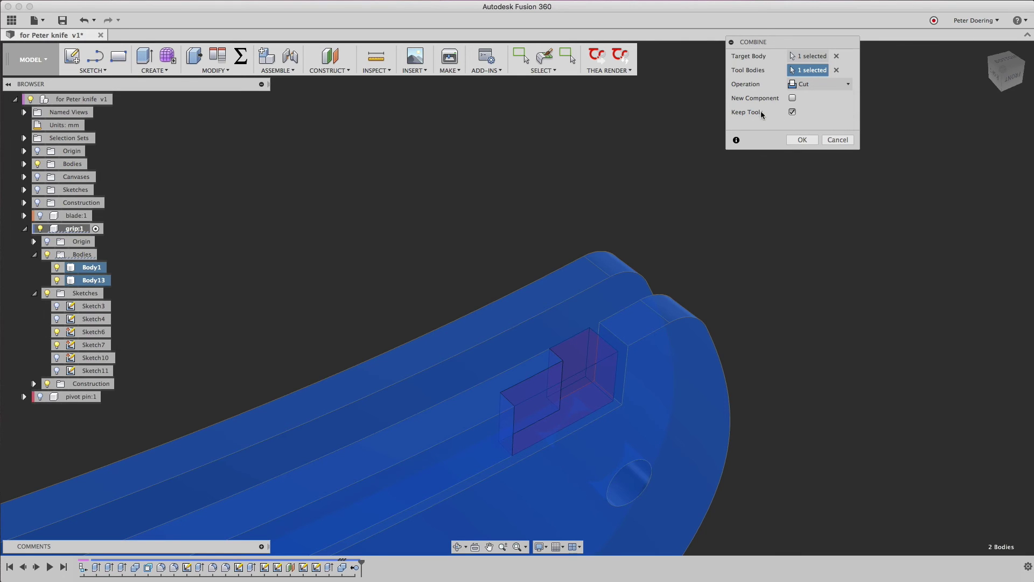
pyautogui.click(802, 140)
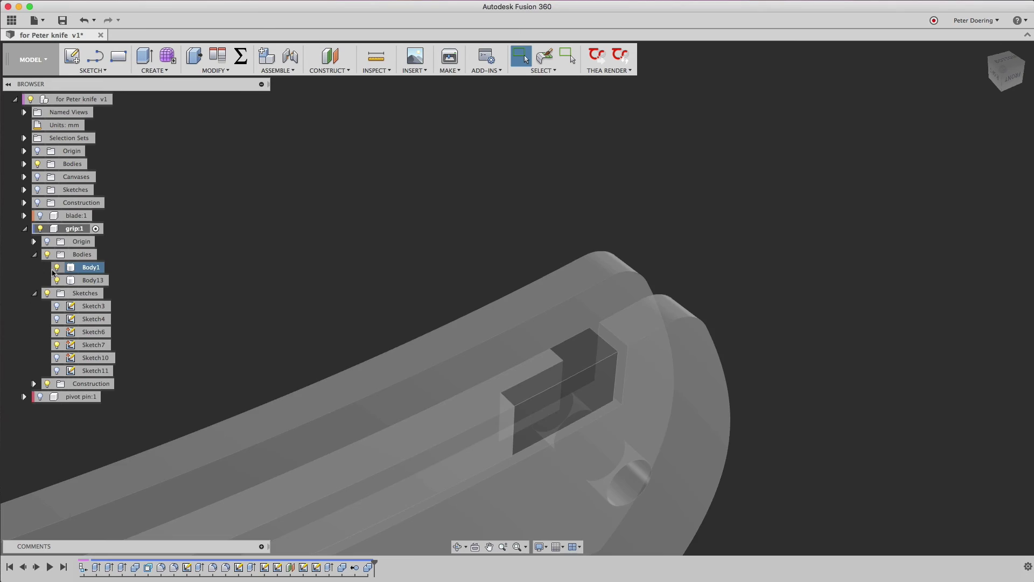
# Step: Check the stepped block and the grip's cutout by showing each body alone, ending with both bodies shown
pyautogui.click(57, 267)
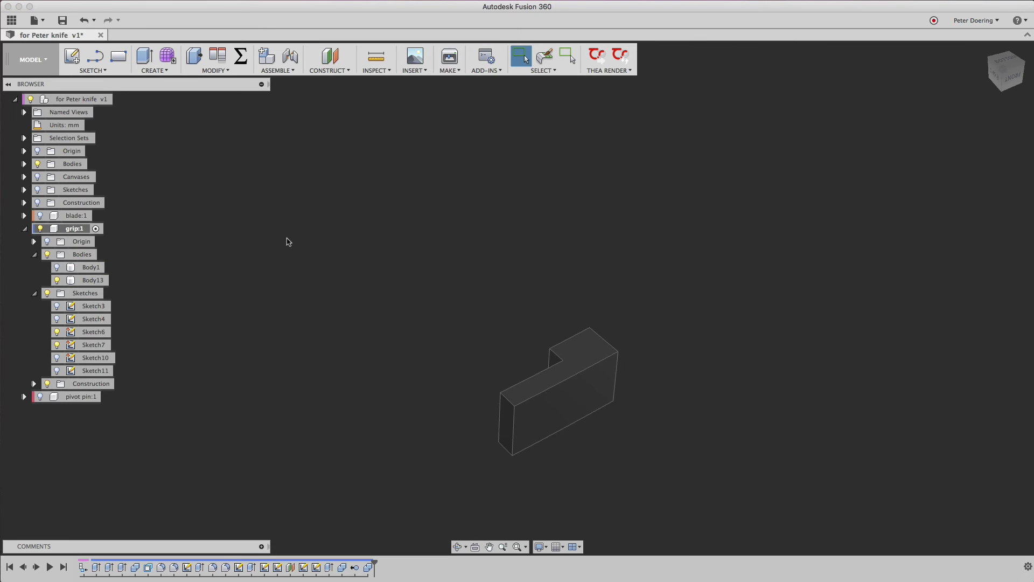
pyautogui.click(57, 280)
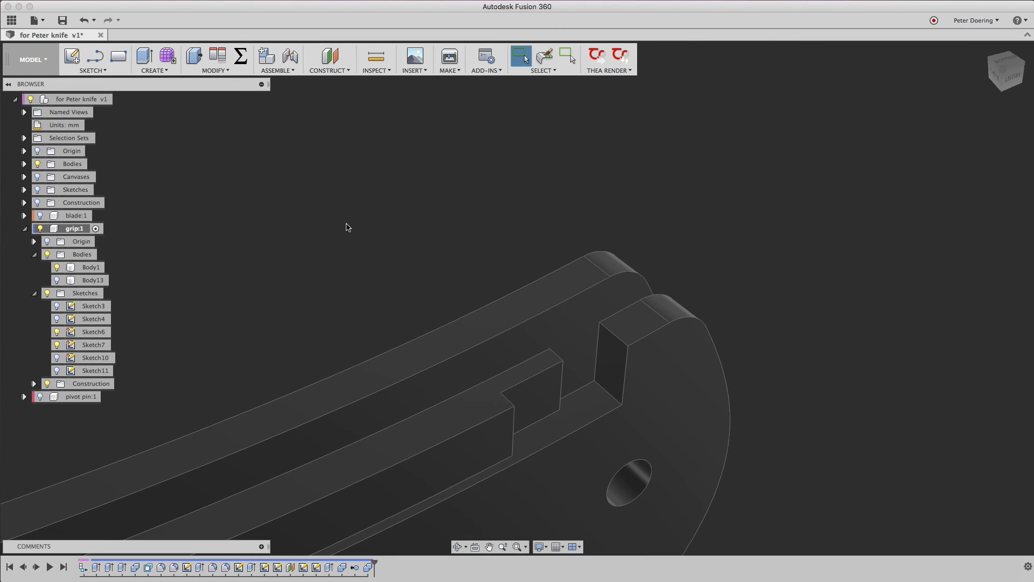
pyautogui.click(57, 267)
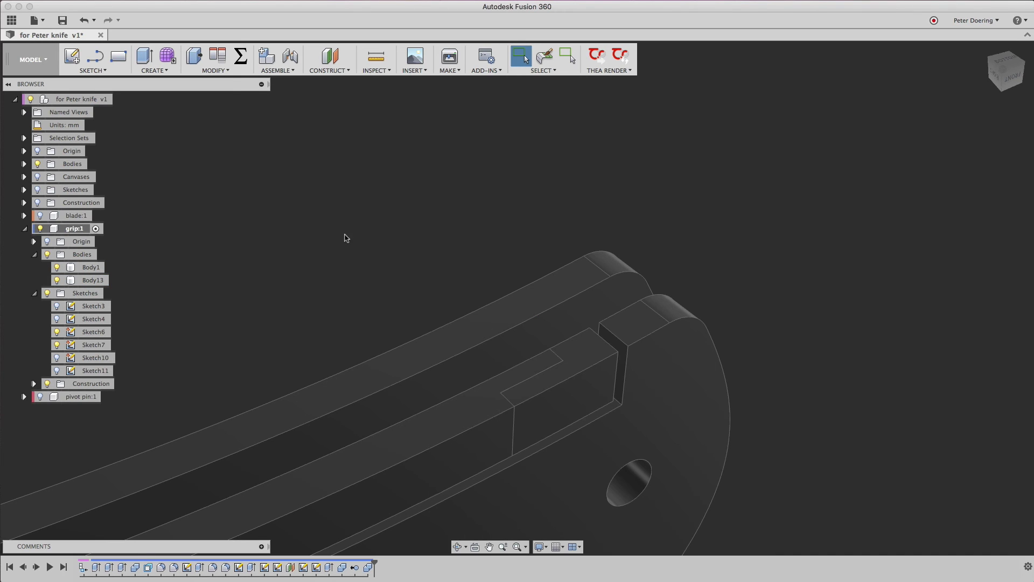
# Step: Offset the stepped block's inner side face outward about 0.23 mm, toward the opposite side of the grip
pyautogui.scroll(-2, 348, 236)
pyautogui.keyDown('shift'); pyautogui.hscroll(-10, 706, 216); pyautogui.keyUp('shift')
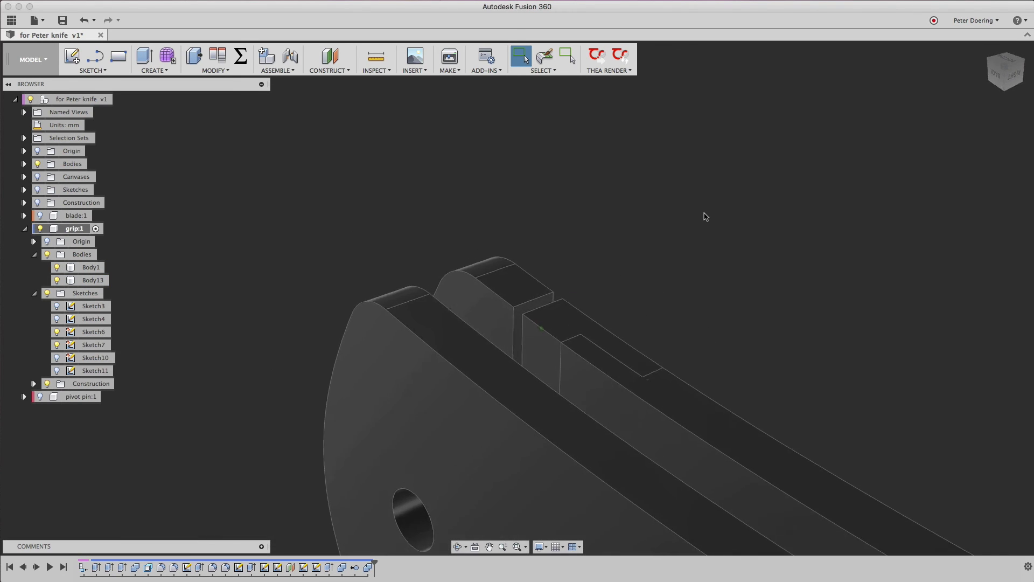
pyautogui.keyDown('shift'); pyautogui.scroll(3, 706, 217); pyautogui.keyUp('shift')
pyautogui.scroll(4, 705, 216)
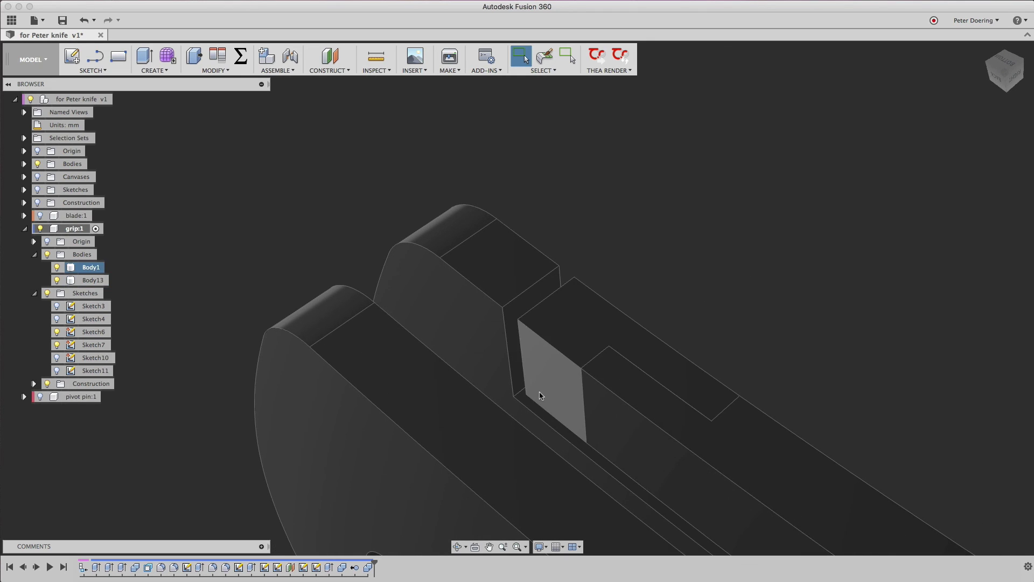
pyautogui.rightClick(820, 217)
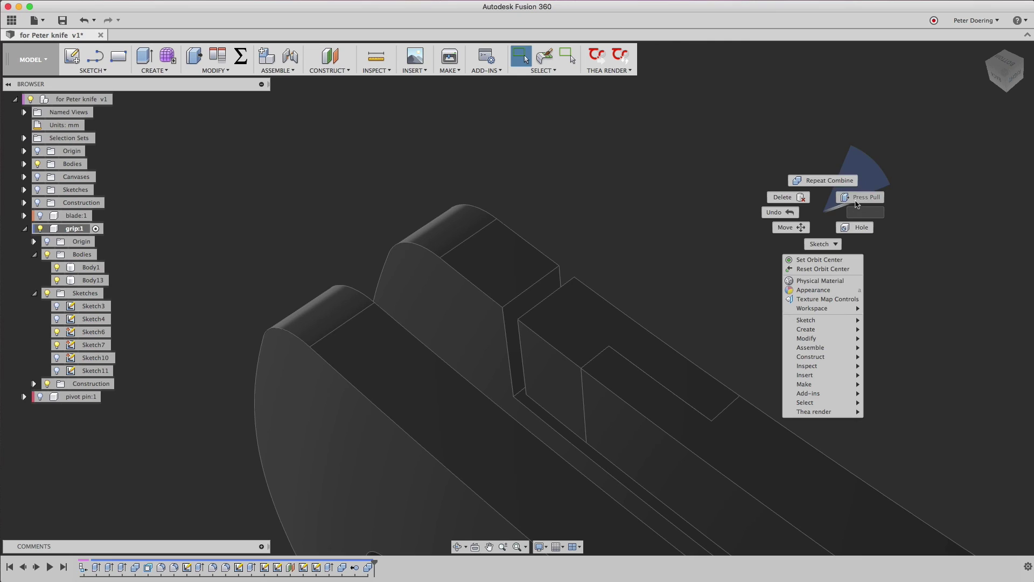
pyautogui.click(857, 198)
pyautogui.click(530, 381)
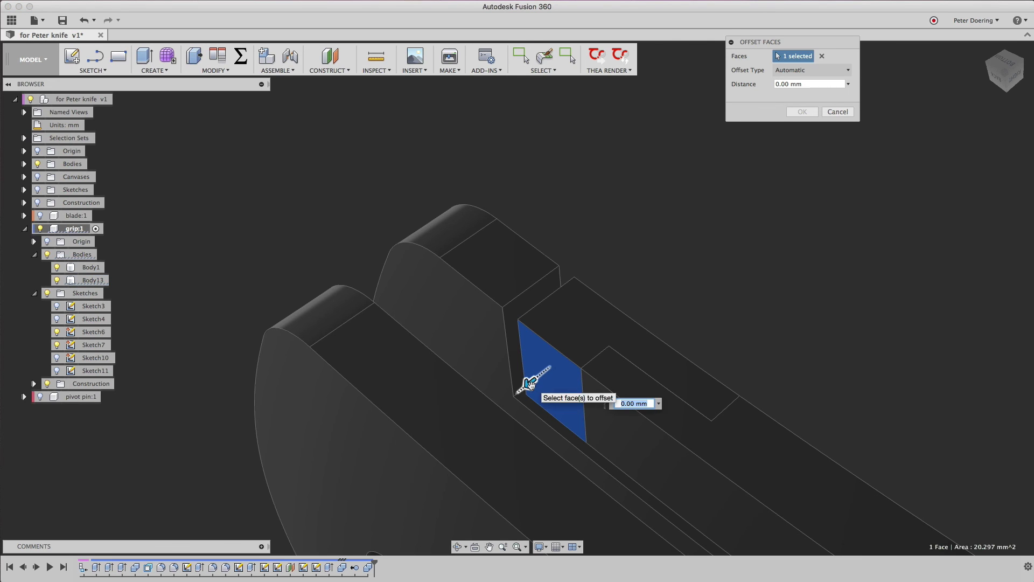
pyautogui.moveTo(532, 385); pyautogui.dragTo(528, 389)
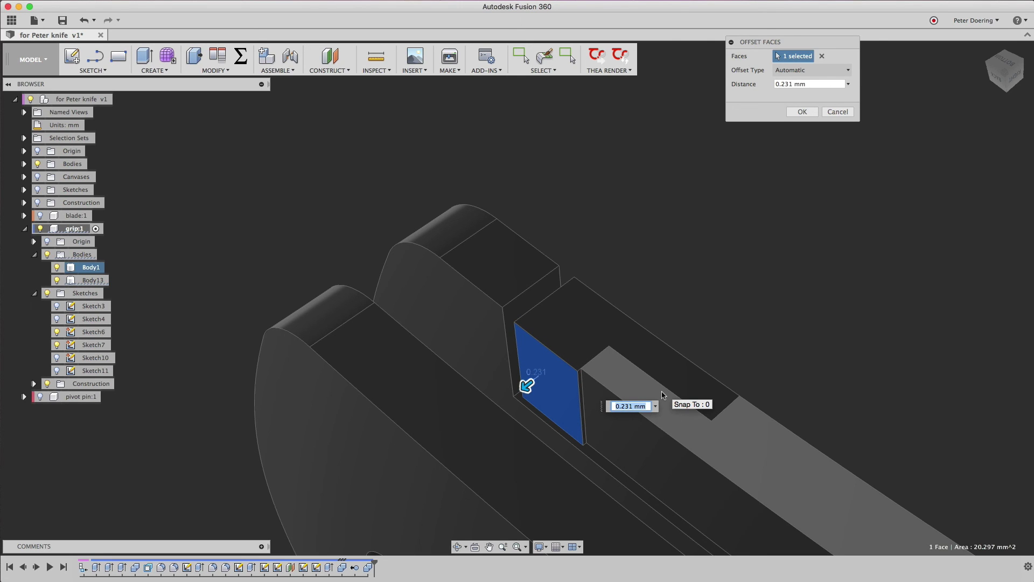
pyautogui.press('Return')
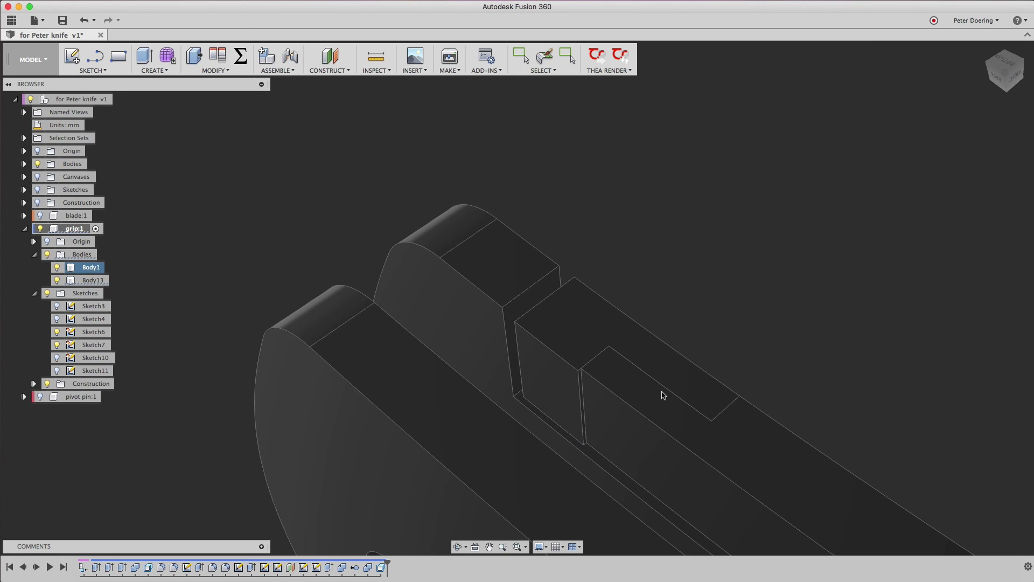
pyautogui.keyDown('shift'); pyautogui.scroll(-10, 898, 221); pyautogui.keyUp('shift')
pyautogui.keyDown('shift'); pyautogui.scroll(-10, 898, 222); pyautogui.keyUp('shift')
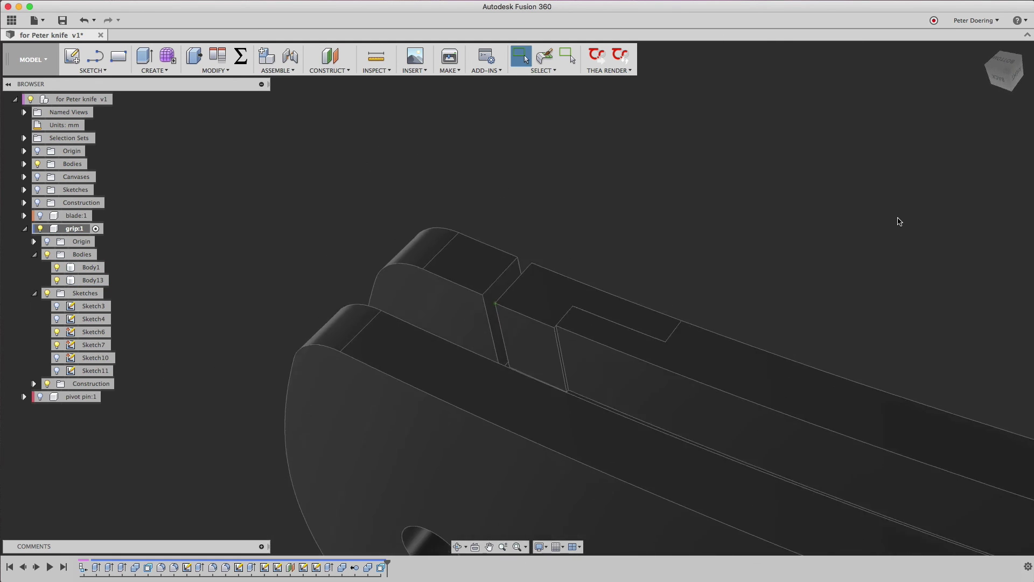
pyautogui.keyDown('shift'); pyautogui.scroll(-10, 898, 221); pyautogui.keyUp('shift')
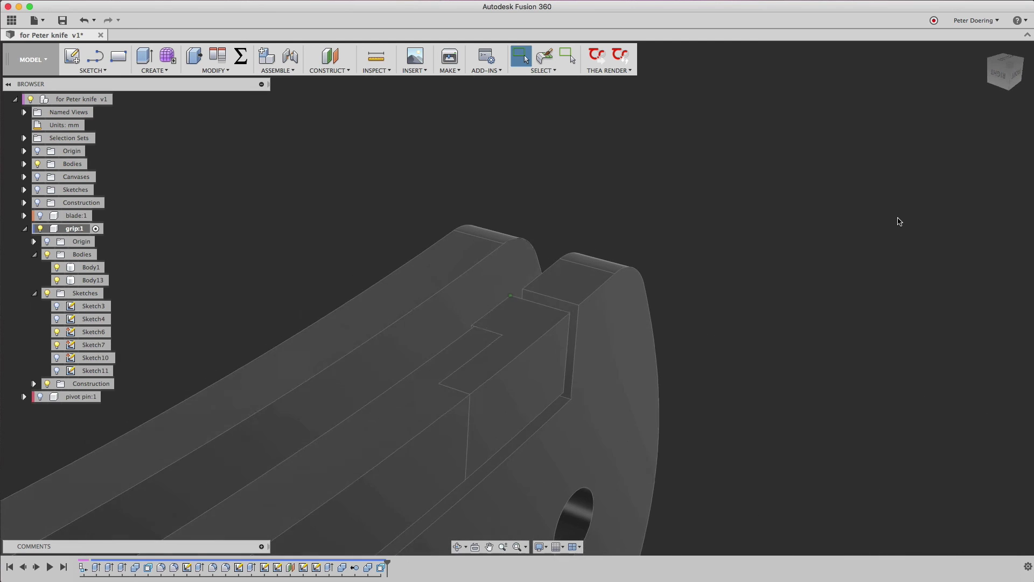